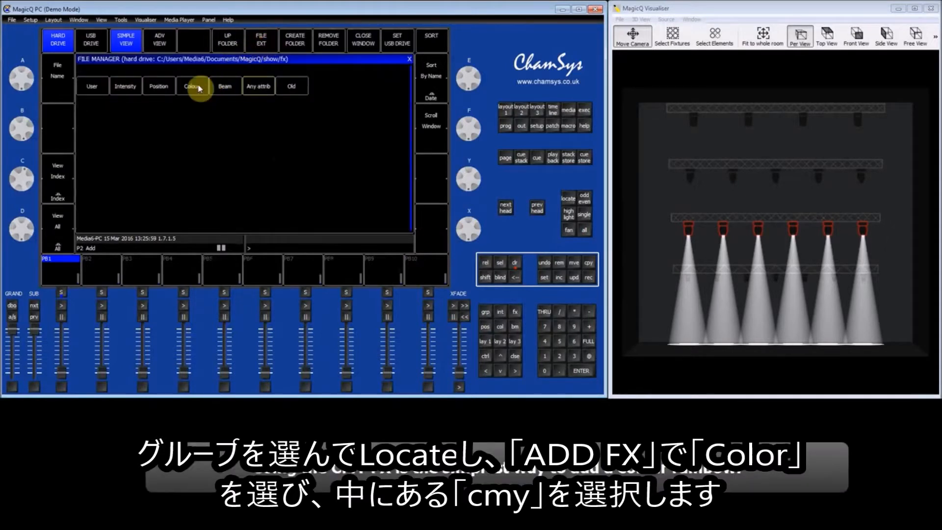
# Step: Add the cmy colour FX to the selected Mac2000PF heads and set the FX speed to 2.01 s
pyautogui.click(199, 91)
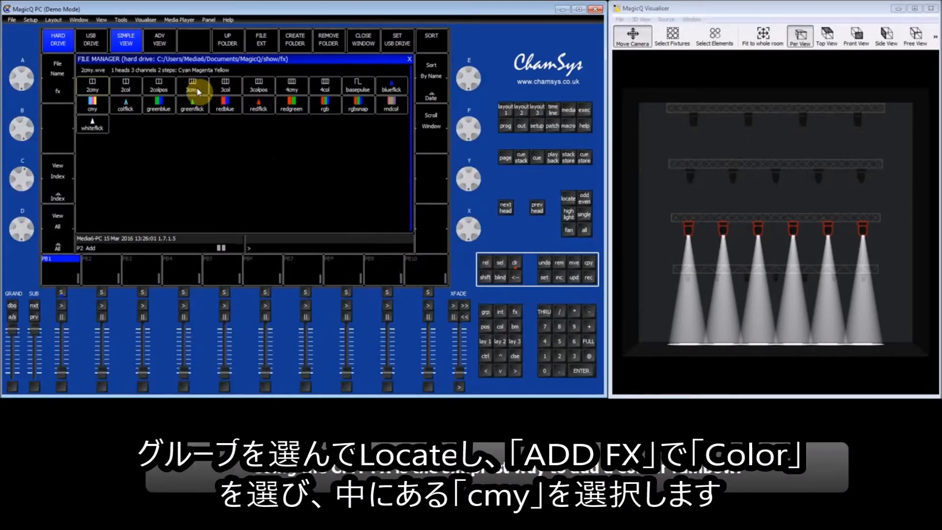
pyautogui.click(93, 108)
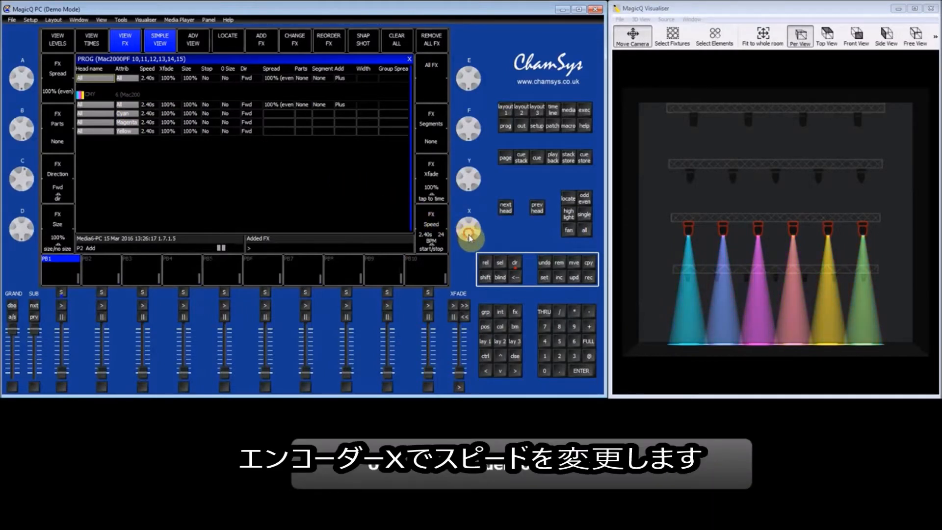
pyautogui.moveTo(468, 245); pyautogui.dragTo(470, 333)
pyautogui.moveTo(467, 225); pyautogui.dragTo(474, 292)
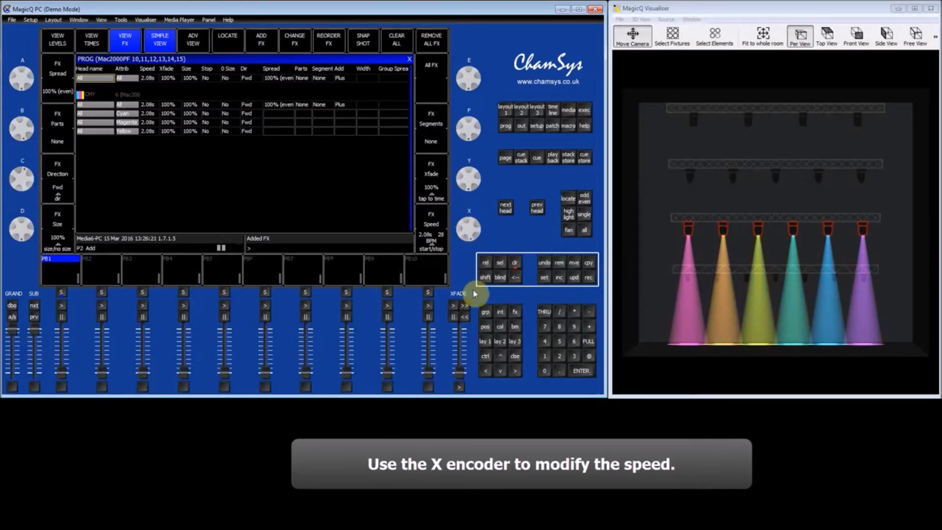
pyautogui.moveTo(474, 241); pyautogui.dragTo(462, 247)
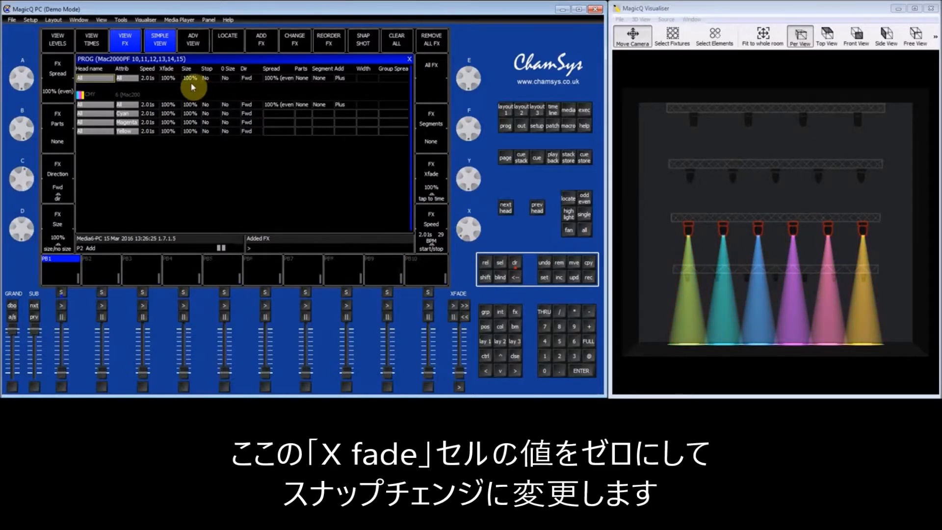
# Step: Set the cmy FX's Xfade to 0% for a snap change and tap its speed to 0.39 s
pyautogui.click(171, 78)
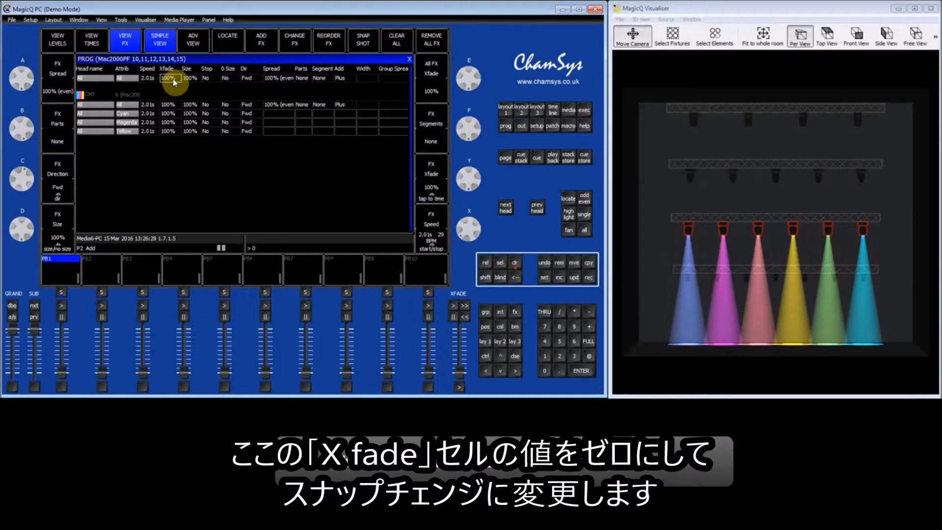
pyautogui.press('Return')
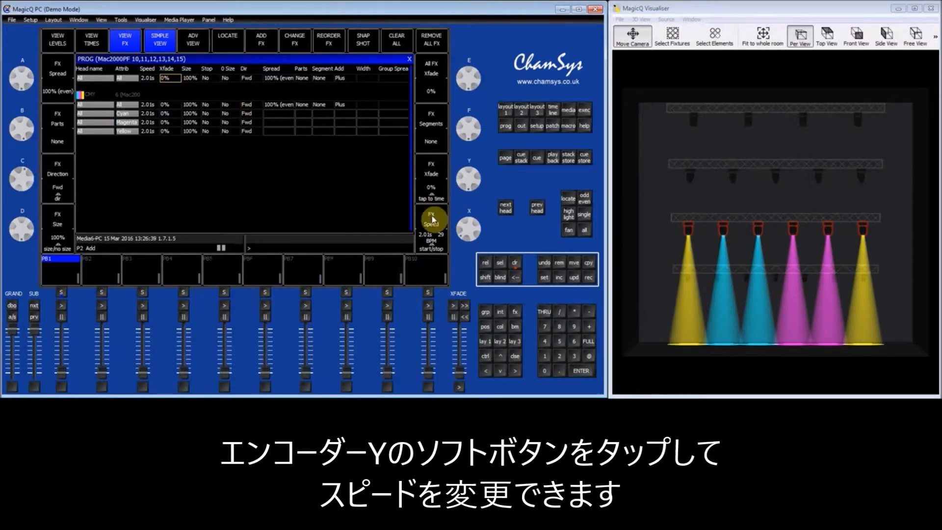
pyautogui.click(435, 195)
pyautogui.click(435, 195)
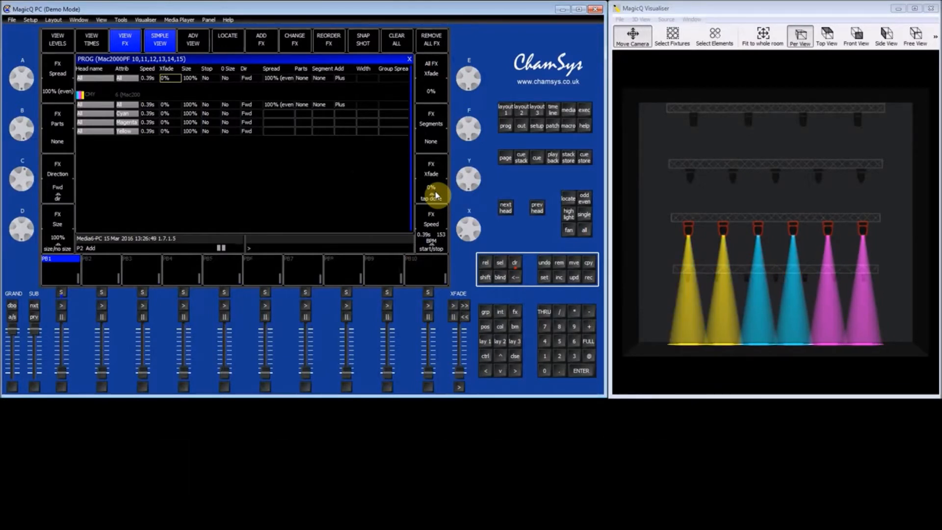
# Step: Remove all FX from the programmer and add the rgb colour FX to the selected heads
pyautogui.click(433, 44)
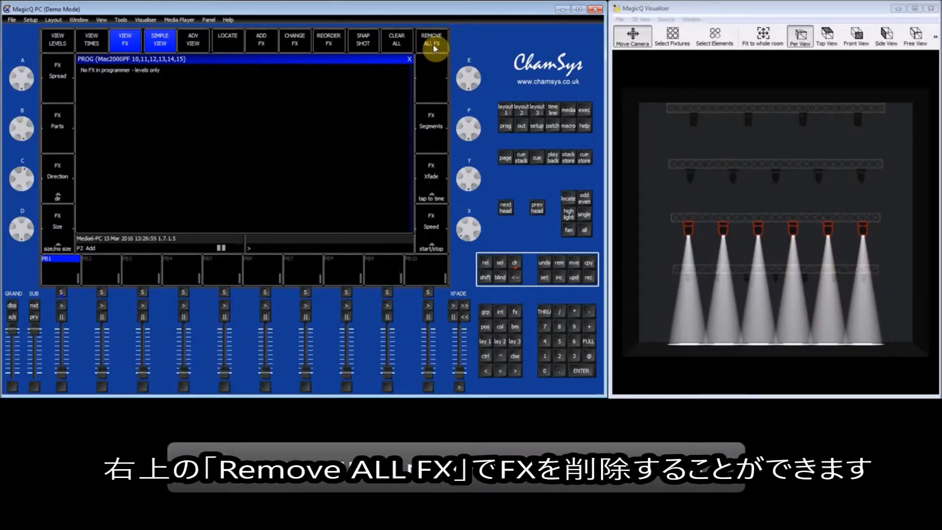
pyautogui.click(269, 45)
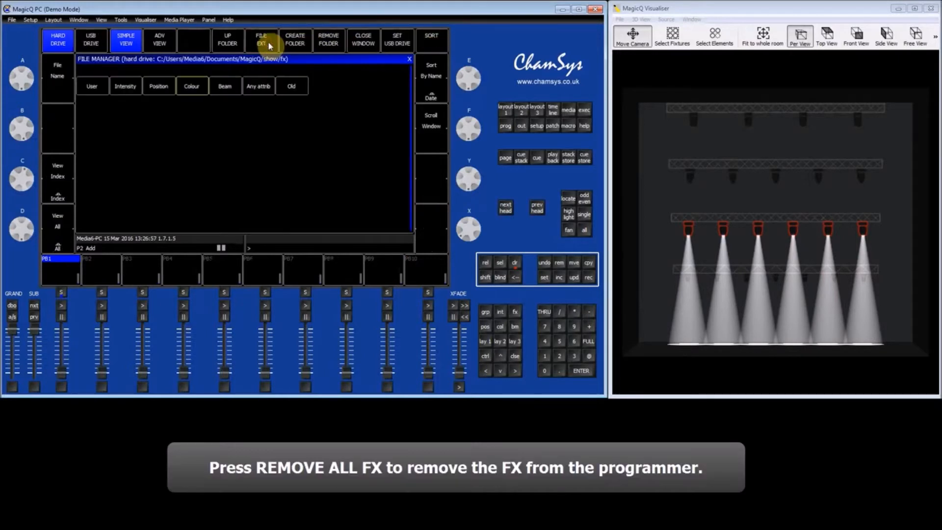
pyautogui.click(199, 87)
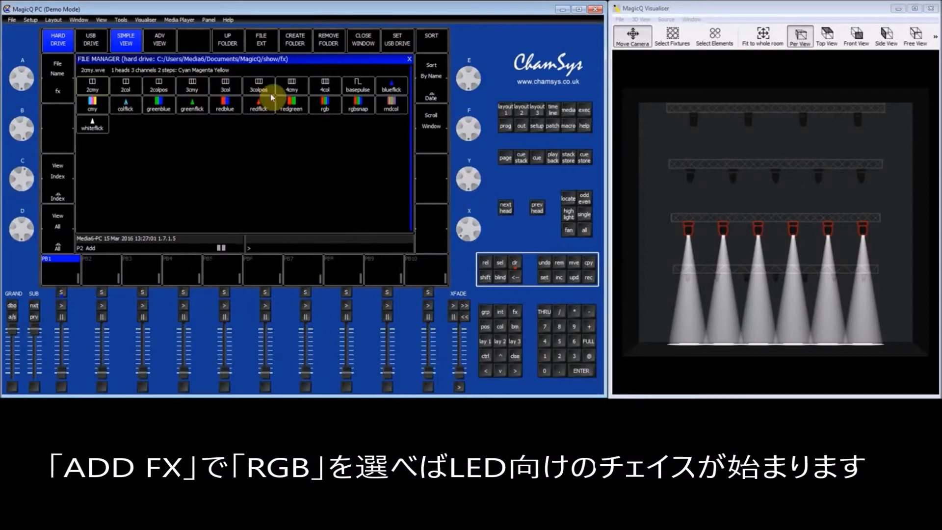
pyautogui.click(332, 109)
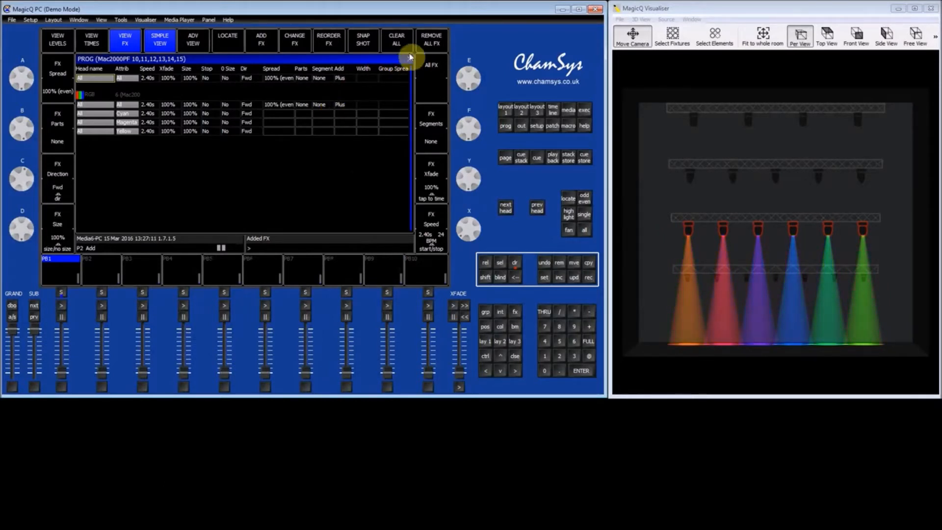
# Step: Remove the rgb FX and add the ramp waveform from the any-attribute FX, applied to the Magenta attribute
pyautogui.click(429, 45)
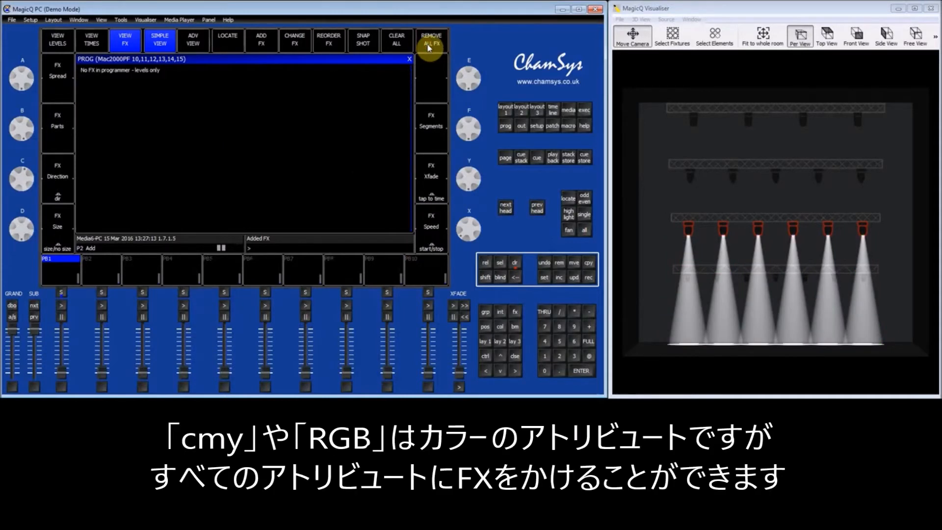
pyautogui.click(272, 44)
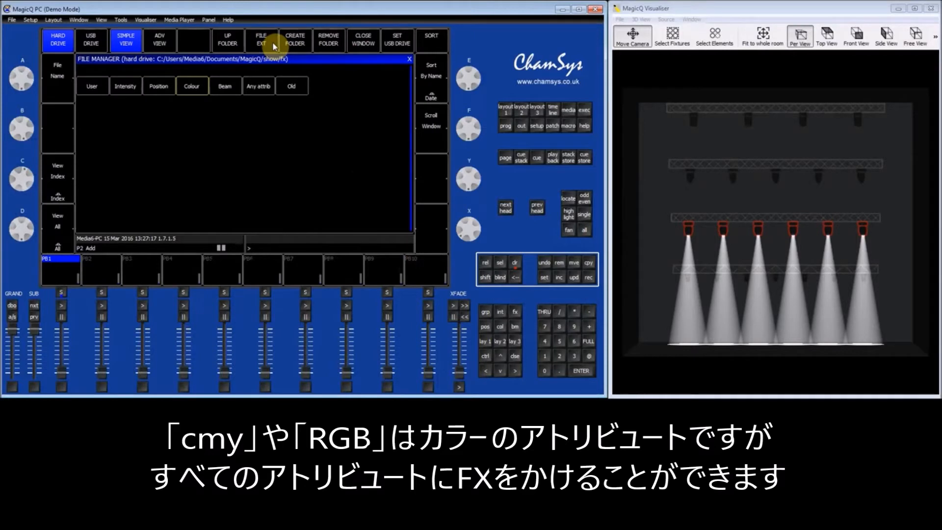
pyautogui.click(266, 89)
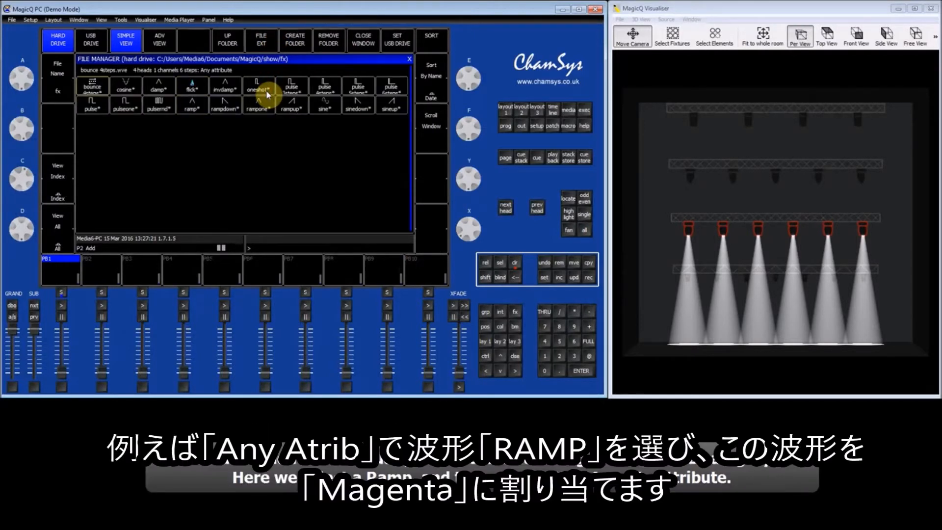
pyautogui.click(189, 109)
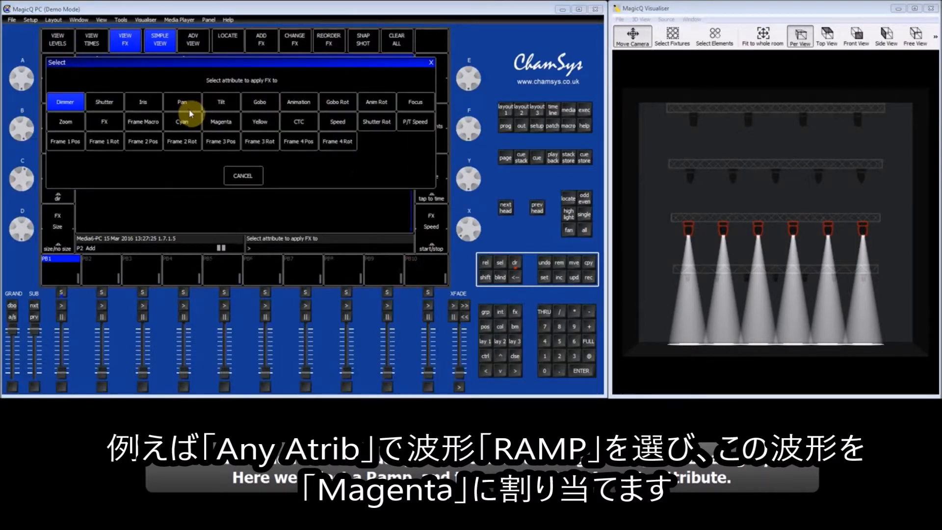
pyautogui.click(227, 127)
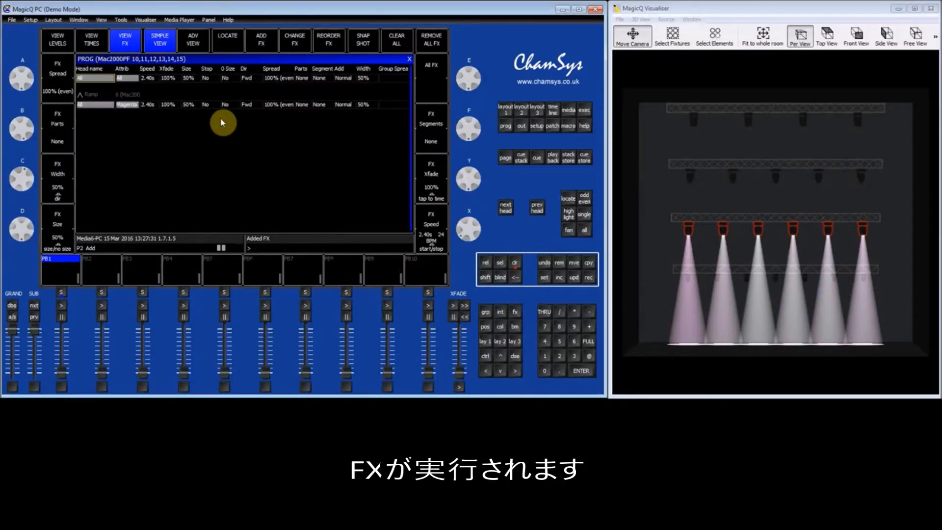
# Step: Set the Magenta ramp FX's size to 100% and its add mode to Plus
pyautogui.click(192, 79)
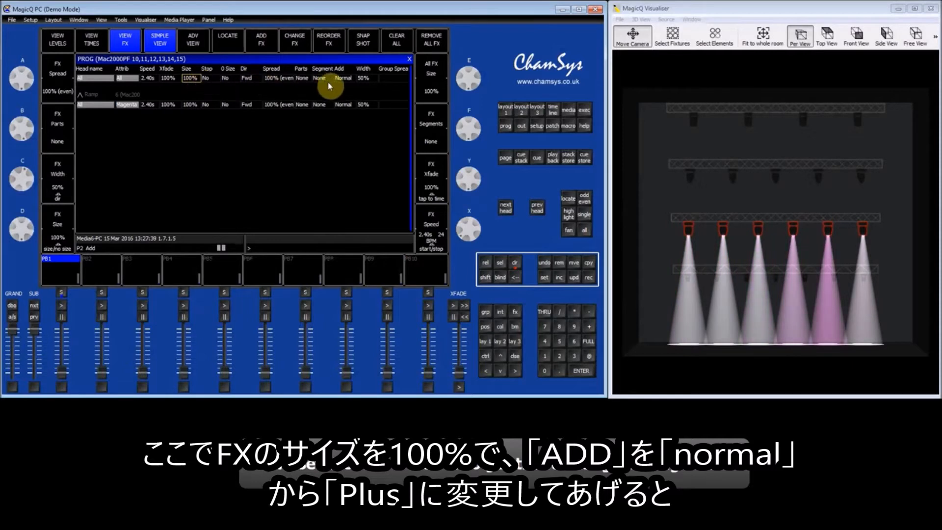
pyautogui.click(344, 80)
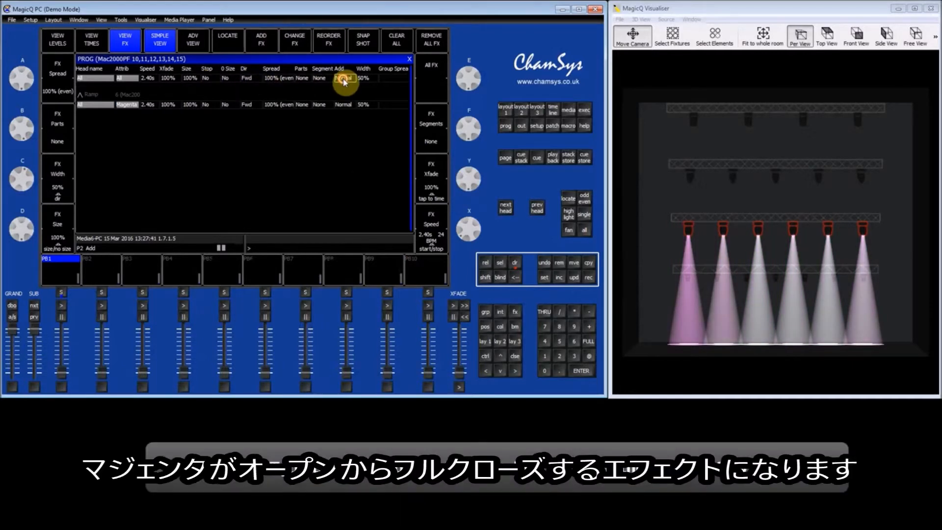
pyautogui.click(344, 80)
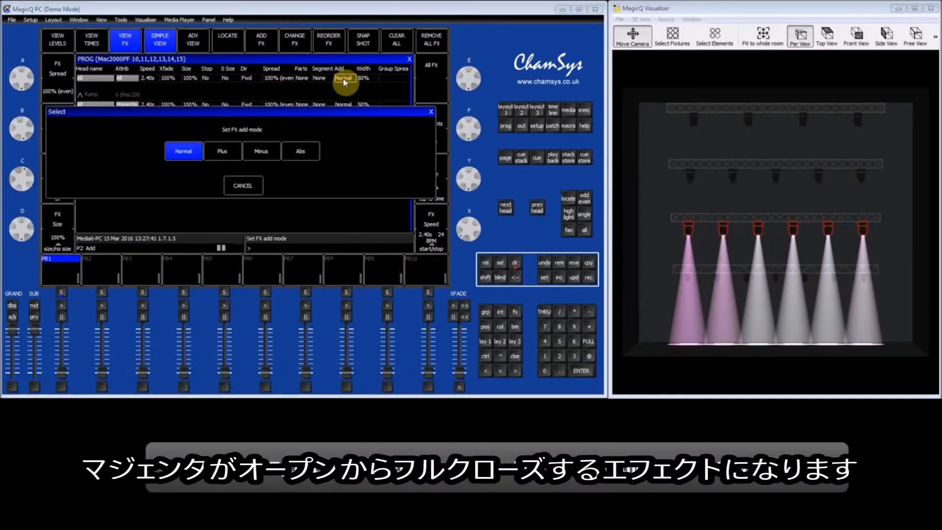
pyautogui.click(231, 151)
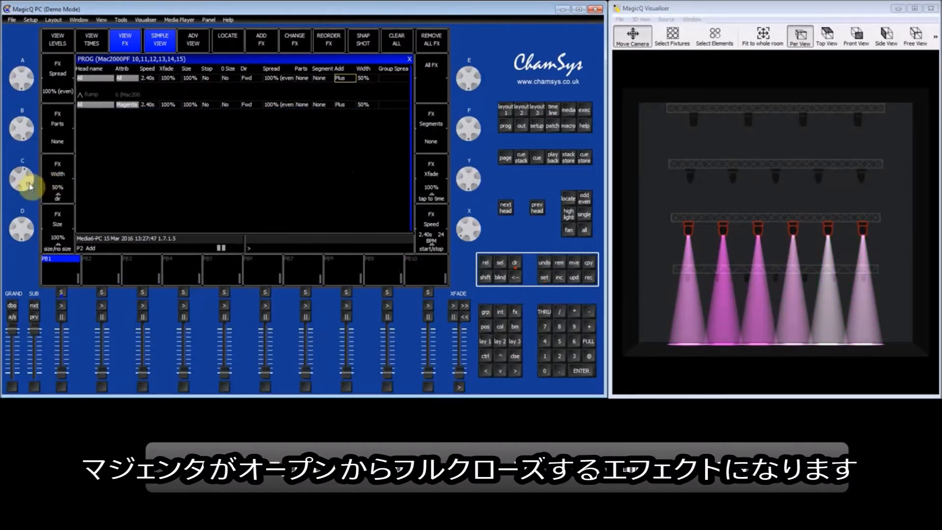
# Step: Set the Magenta ramp FX's Xfade to 0% and reduce its width to 25%
pyautogui.moveTo(25, 186); pyautogui.dragTo(44, 129)
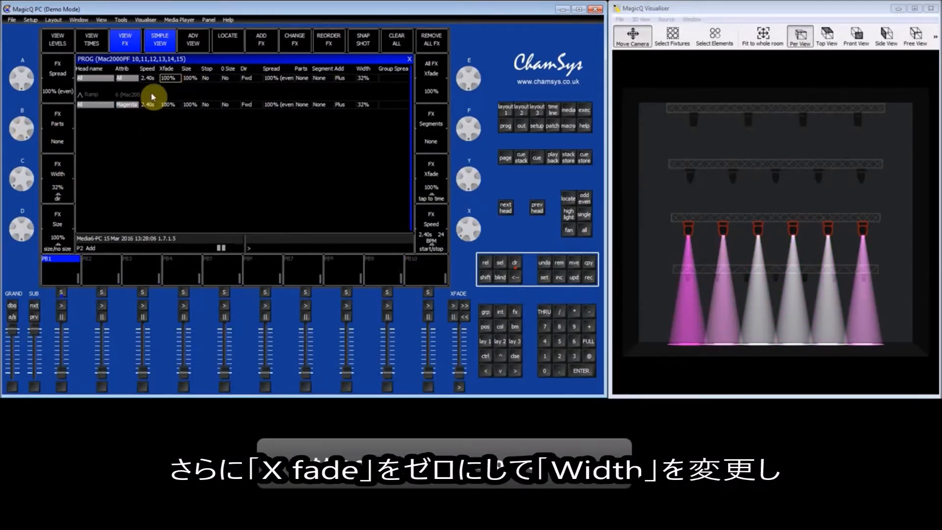
pyautogui.click(169, 79)
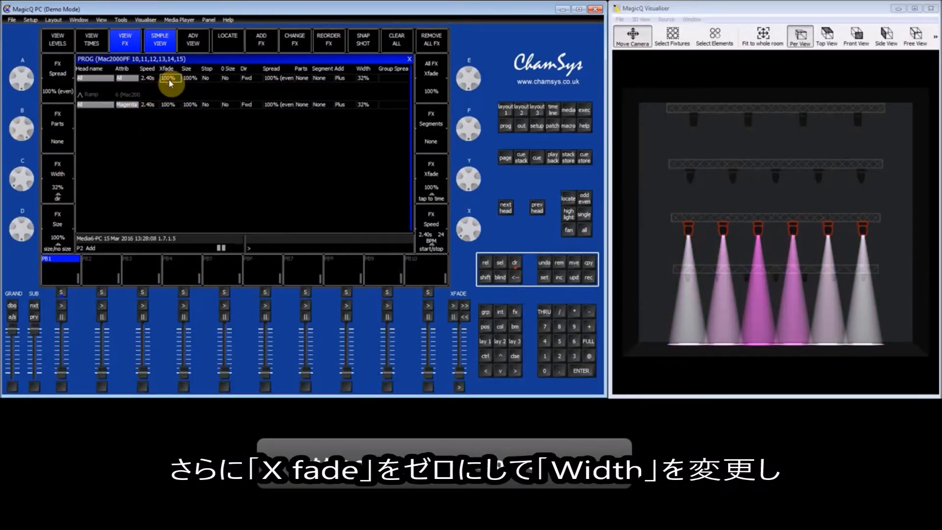
pyautogui.write('0')
pyautogui.press('Return')
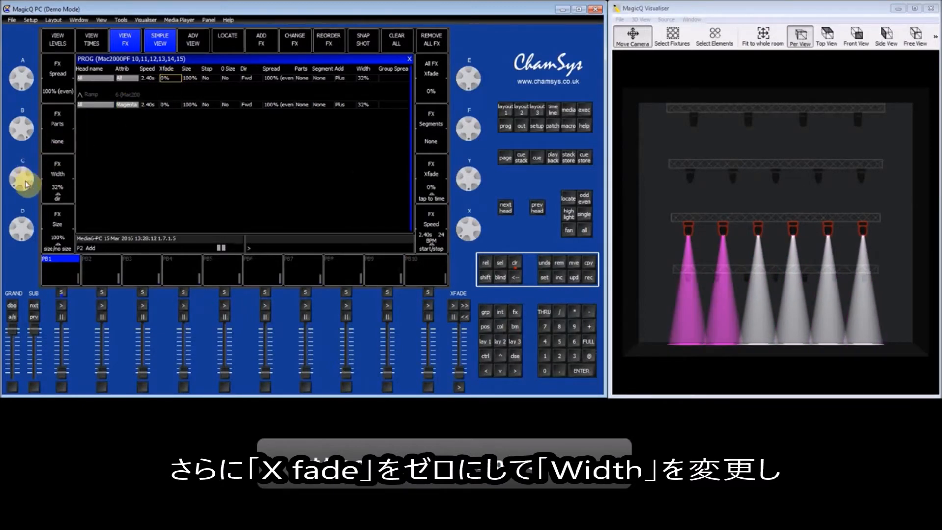
pyautogui.moveTo(27, 181); pyautogui.dragTo(28, 149)
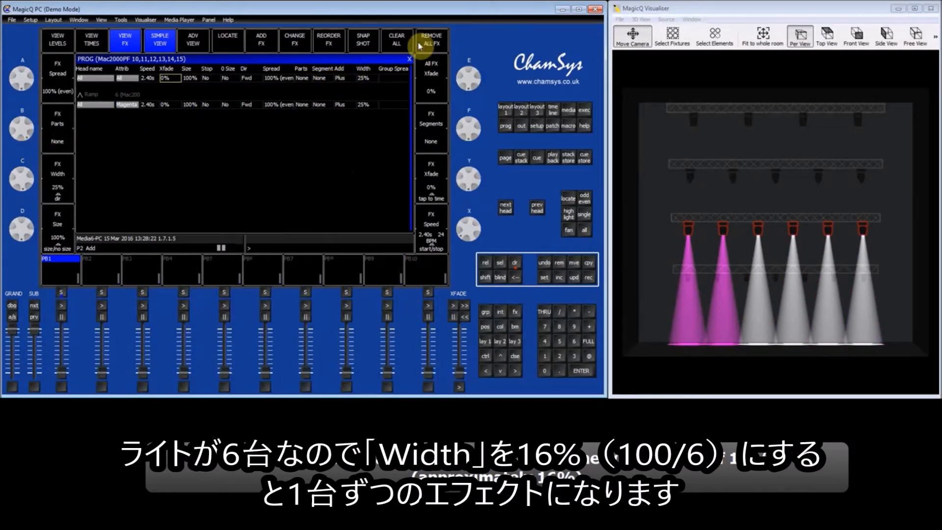
# Step: Remove all FX from the programmer and set the heads' base colour to the Red palette
pyautogui.click(433, 45)
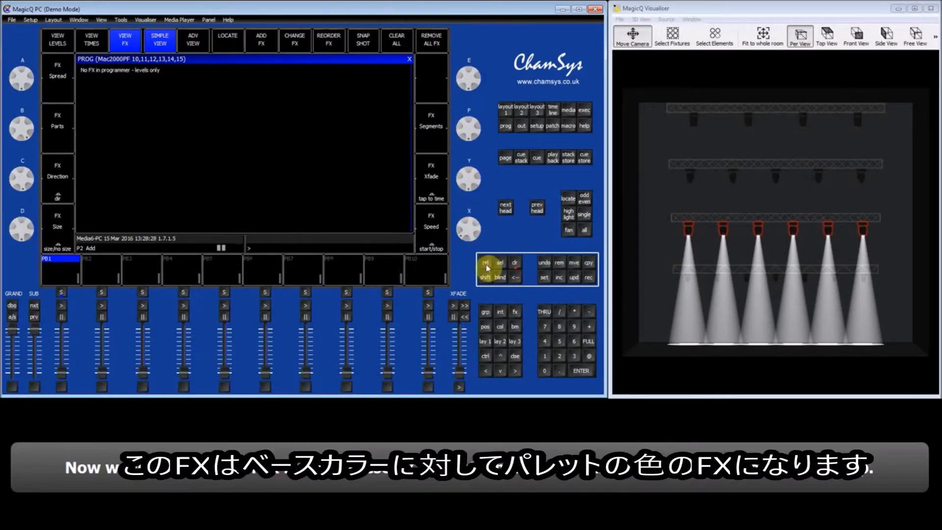
pyautogui.click(500, 327)
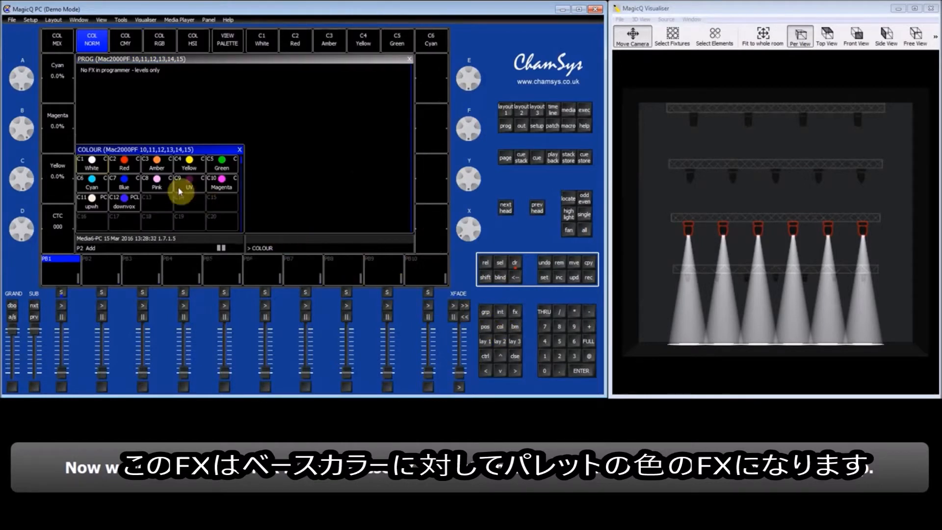
pyautogui.click(125, 168)
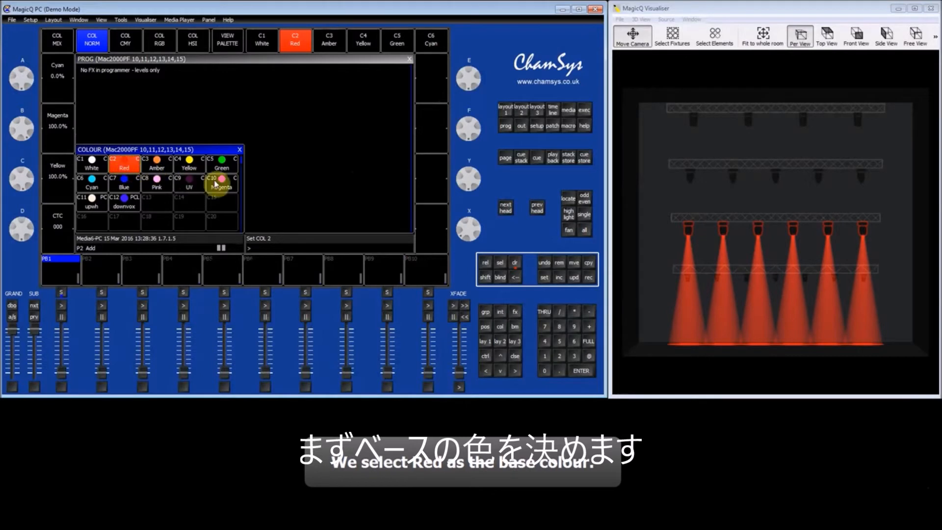
# Step: Add the blueflick colour FX to the selected Mac2000PF group over the red base colour
pyautogui.click(486, 312)
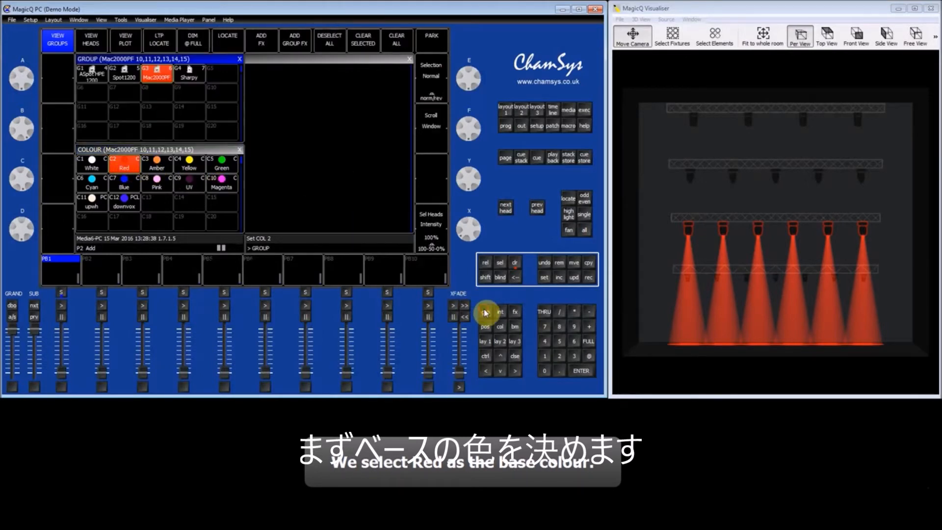
pyautogui.click(264, 43)
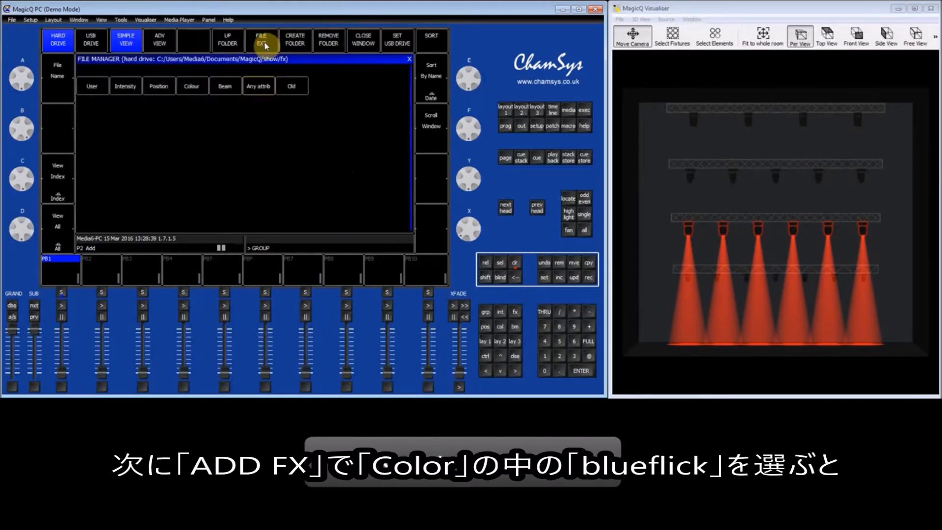
pyautogui.click(198, 91)
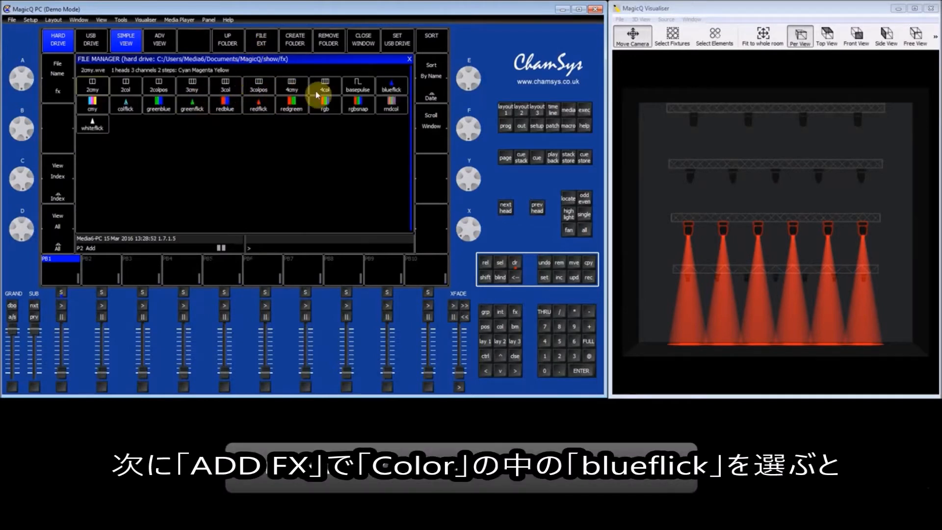
pyautogui.click(396, 91)
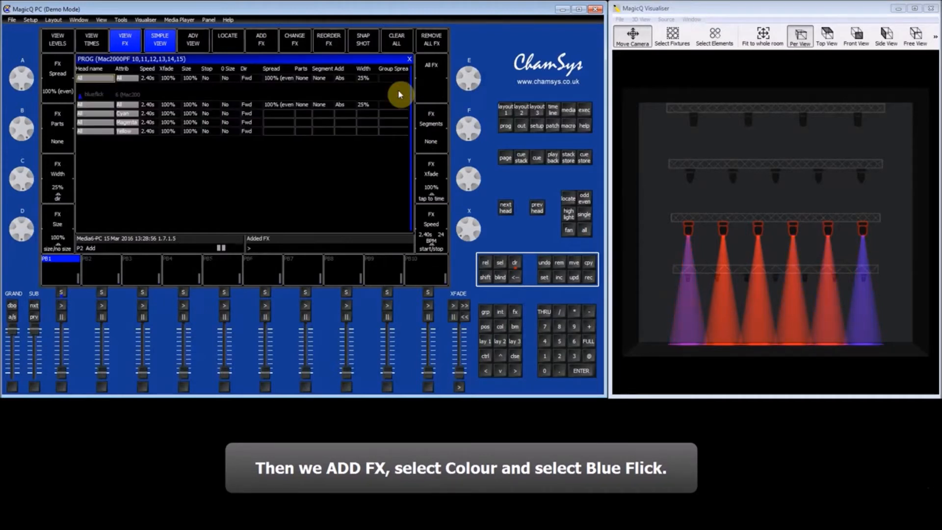
# Step: Tap the blueflick FX's speed to 0.29 s and reduce its width to 19%
pyautogui.click(436, 191)
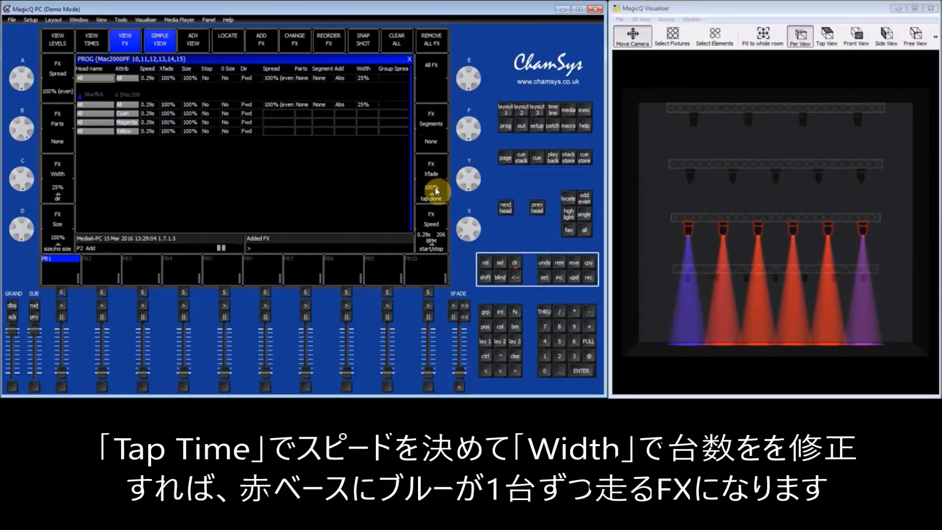
pyautogui.moveTo(35, 184); pyautogui.dragTo(25, 161)
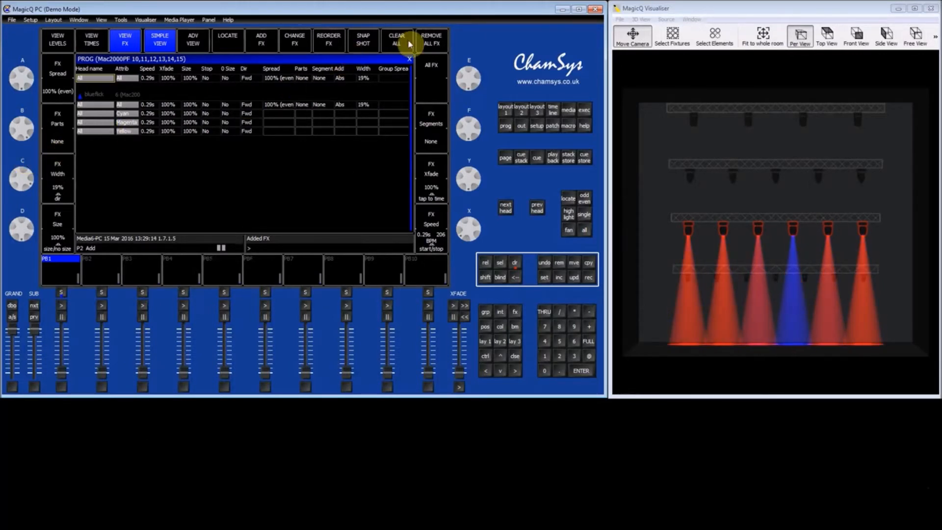
# Step: Replace the blueflick FX with a colflick FX using the Yellow palette and reduce its width to 18%
pyautogui.click(434, 43)
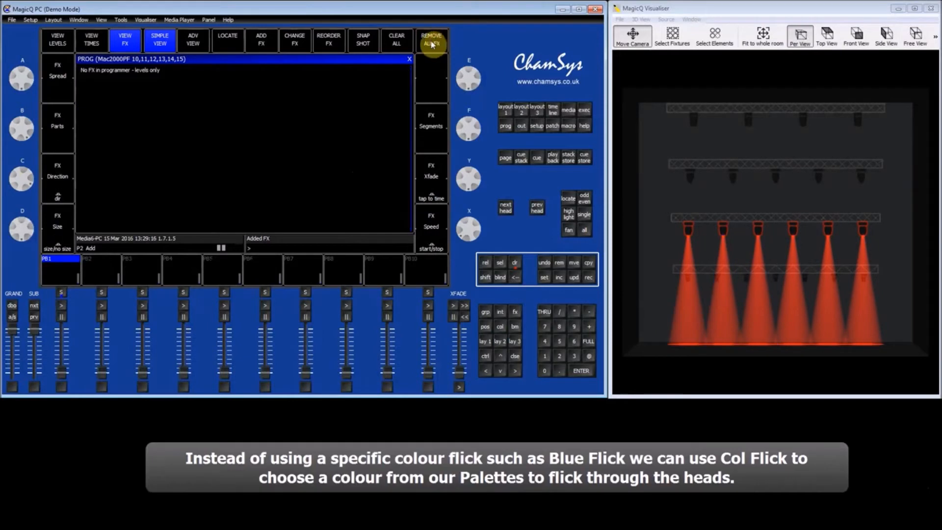
pyautogui.click(264, 49)
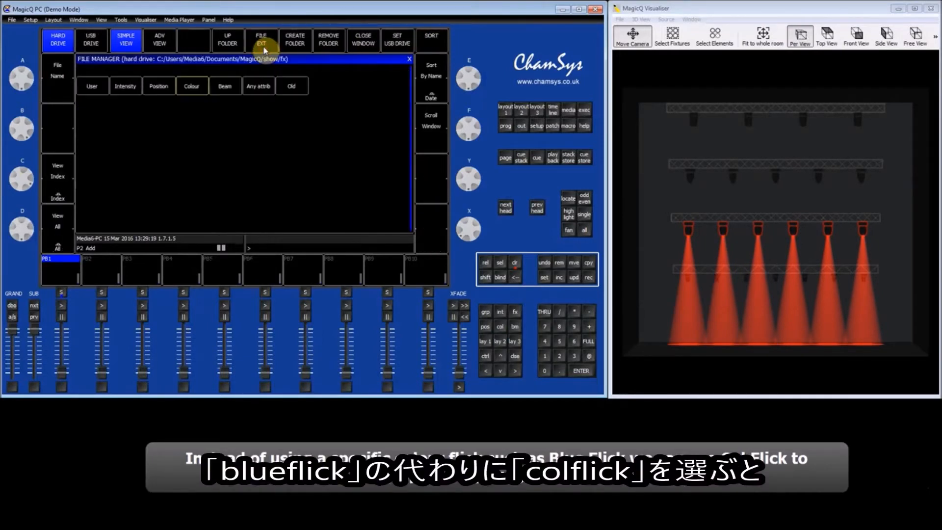
pyautogui.click(202, 88)
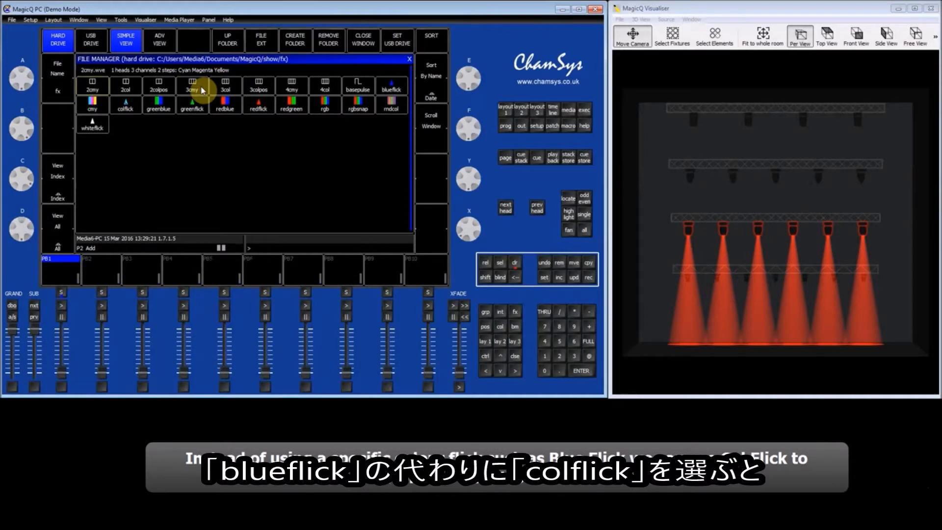
pyautogui.click(133, 106)
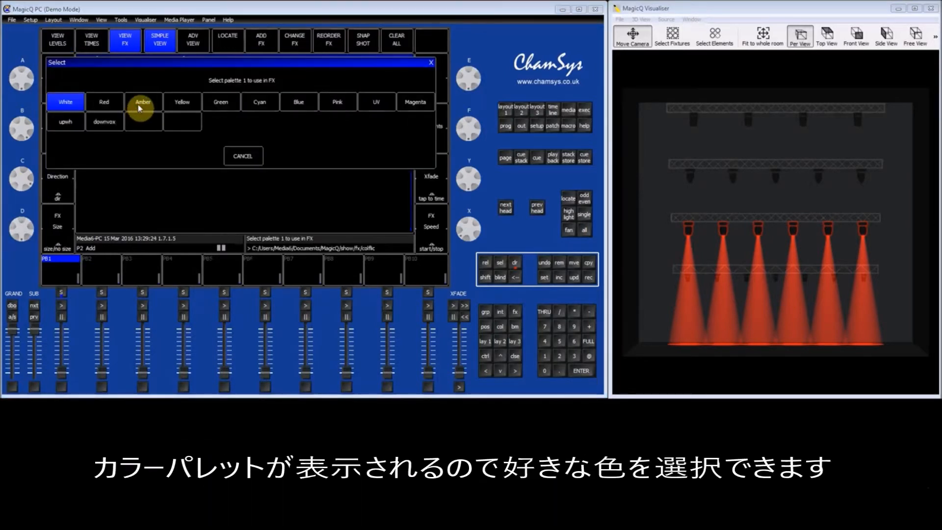
pyautogui.click(196, 108)
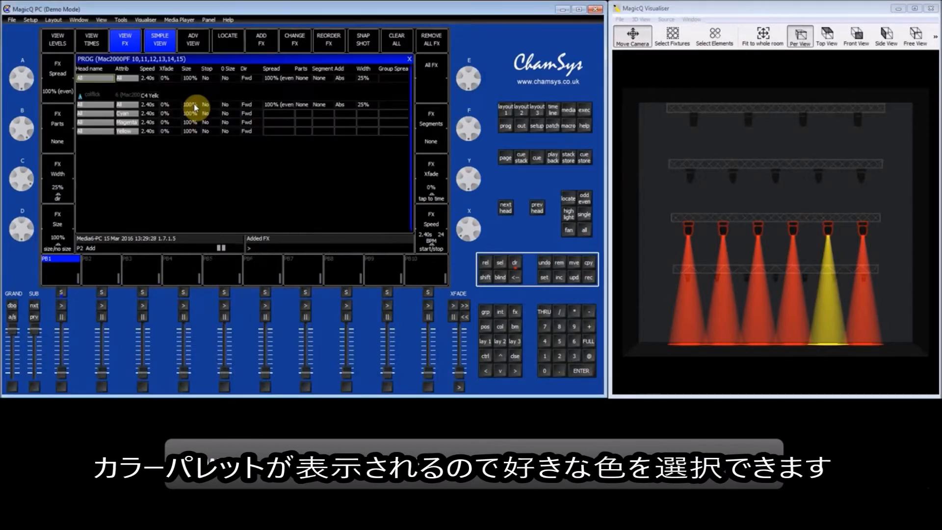
pyautogui.moveTo(30, 179)
pyautogui.mouseDown()
pyautogui.moveTo(21, 179)
pyautogui.moveTo(32, 160)
pyautogui.mouseUp()
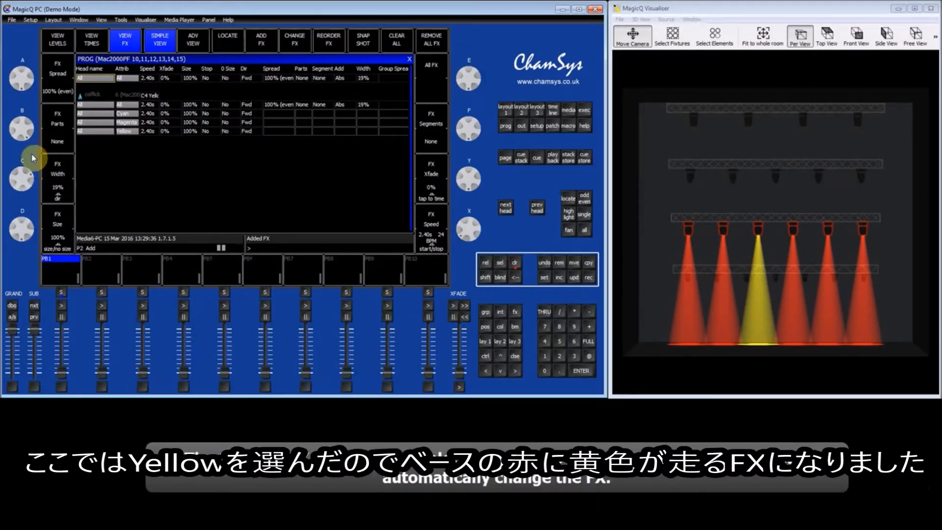
pyautogui.moveTo(31, 181); pyautogui.dragTo(32, 177)
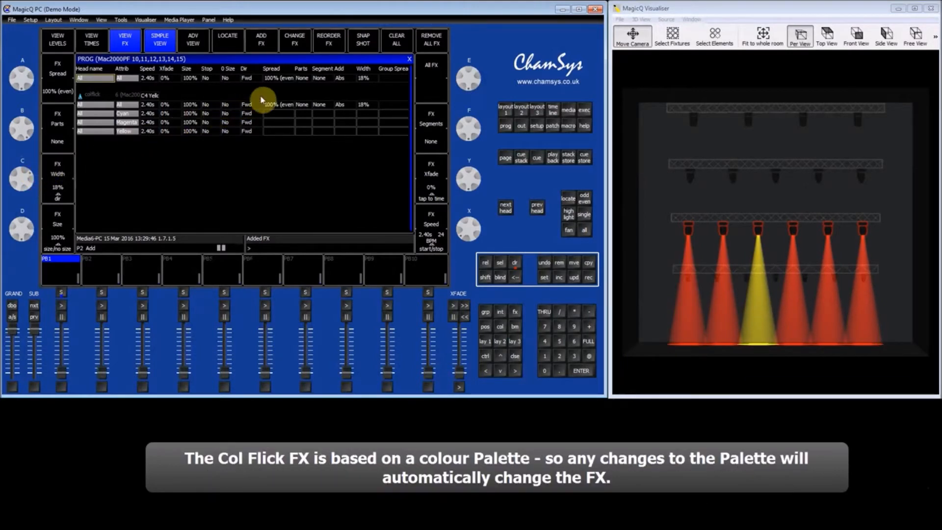
# Step: Remove all FX, locate the Mac2000PF heads to white, and add a 2col colour FX using the Red and Green palettes
pyautogui.click(436, 44)
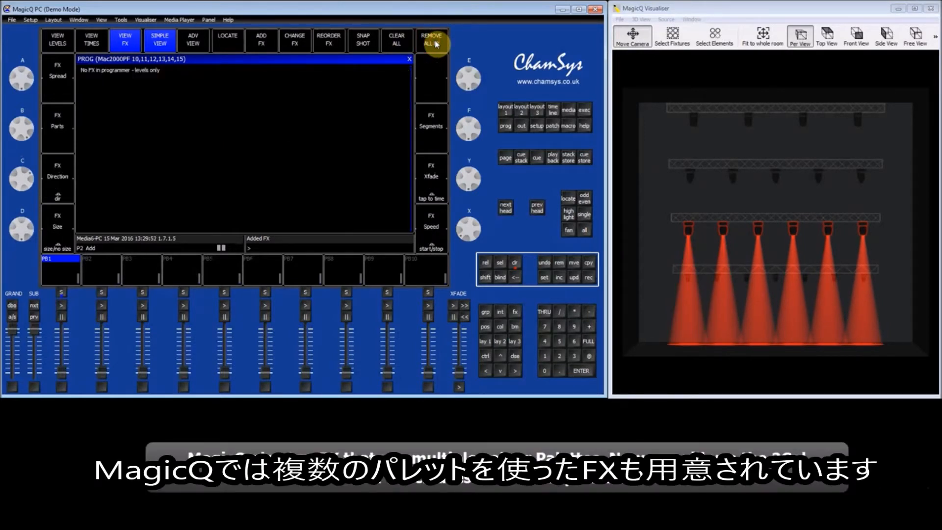
pyautogui.click(232, 47)
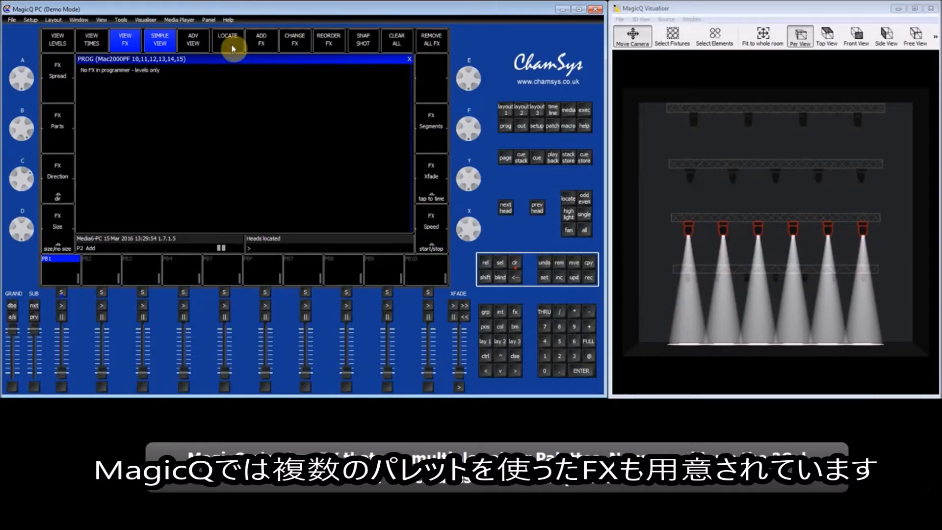
pyautogui.click(260, 48)
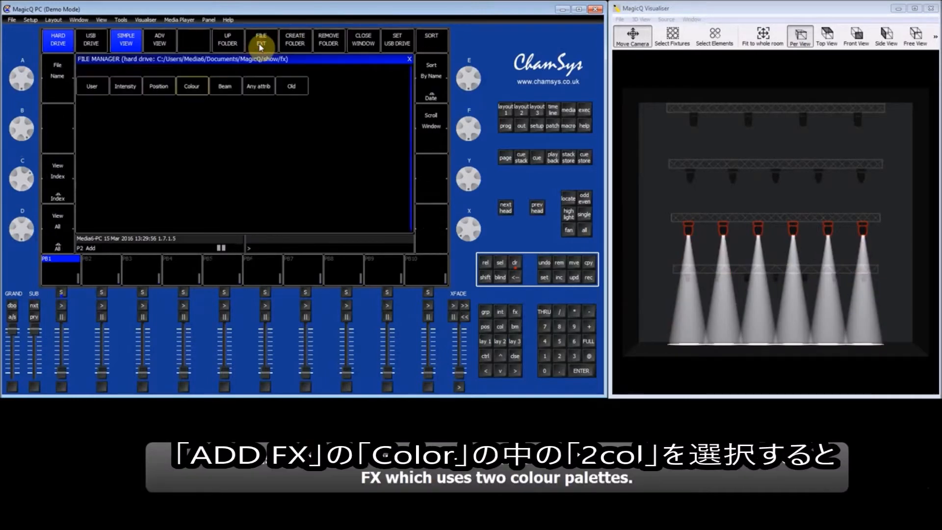
pyautogui.click(196, 89)
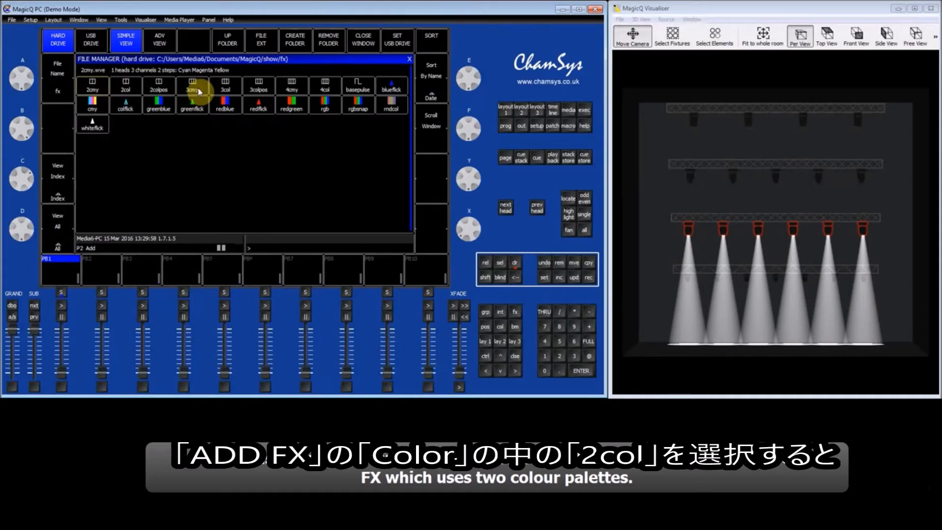
pyautogui.click(135, 91)
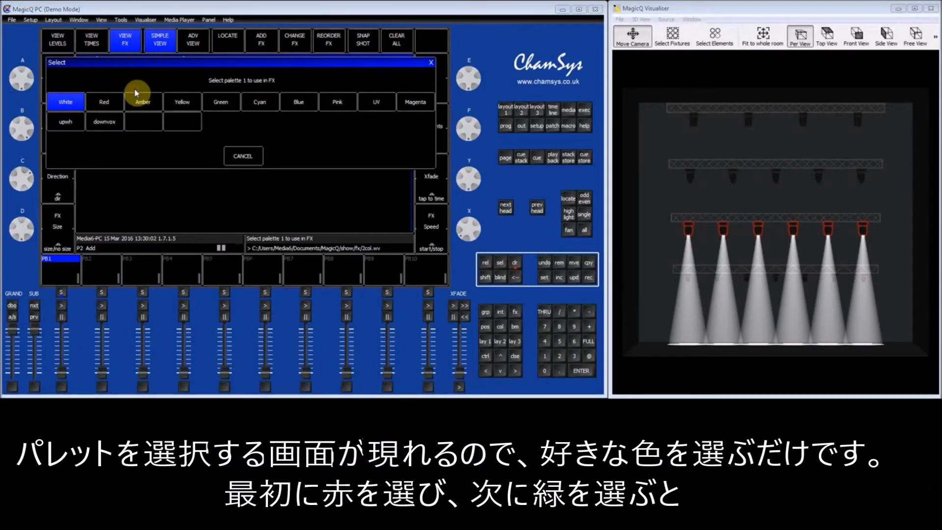
pyautogui.click(105, 102)
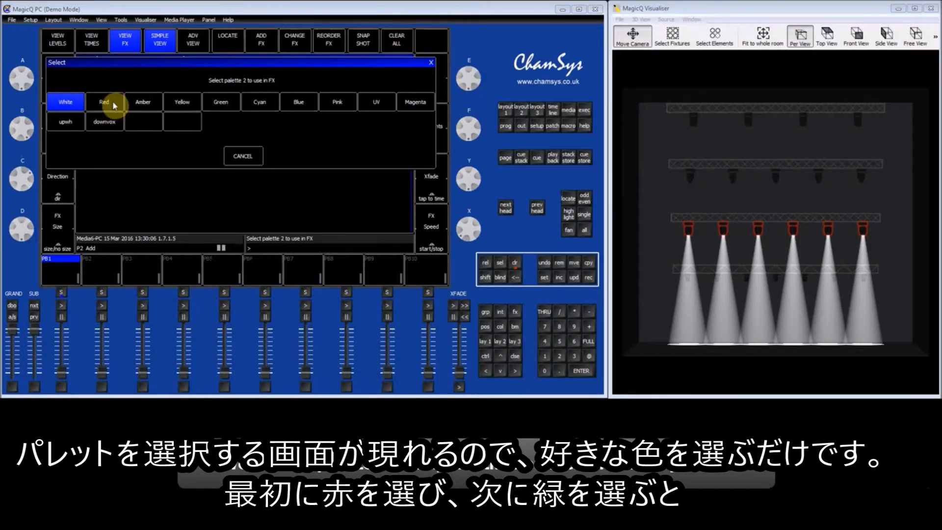
pyautogui.click(222, 103)
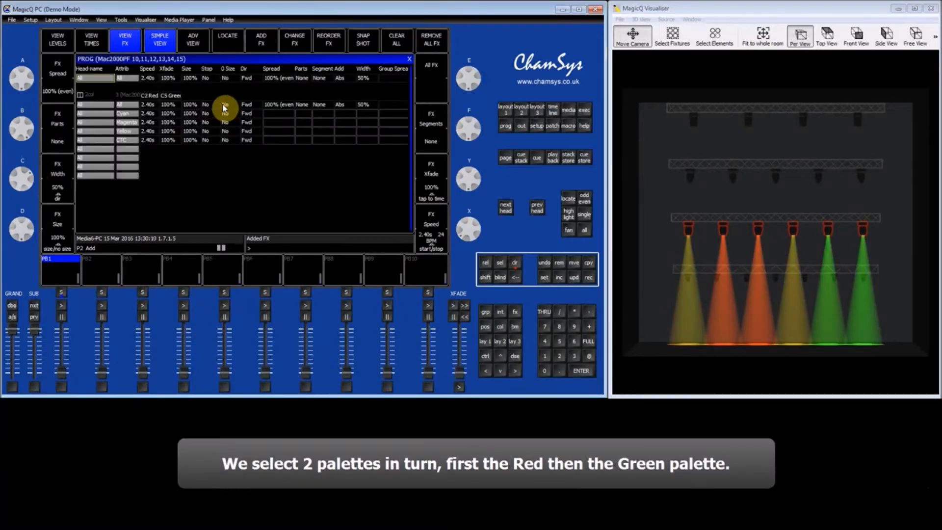
# Step: Replace the 2col FX's Green palette with Blue and set the Xfade for all its attributes to 0%
pyautogui.click(176, 97)
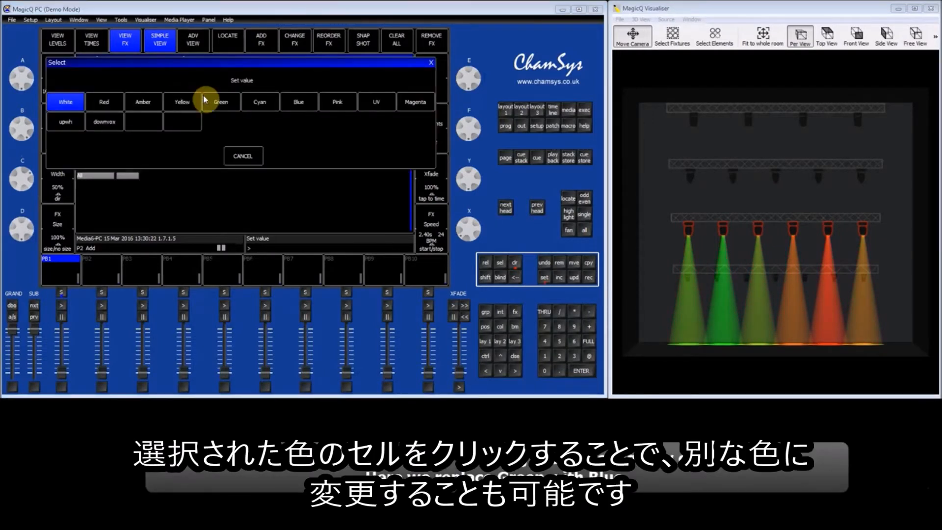
pyautogui.click(300, 100)
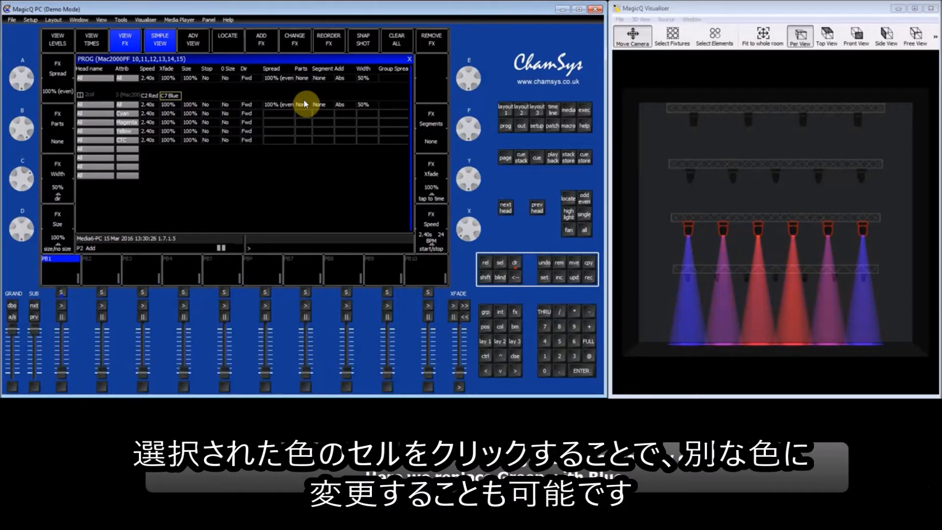
pyautogui.click(172, 82)
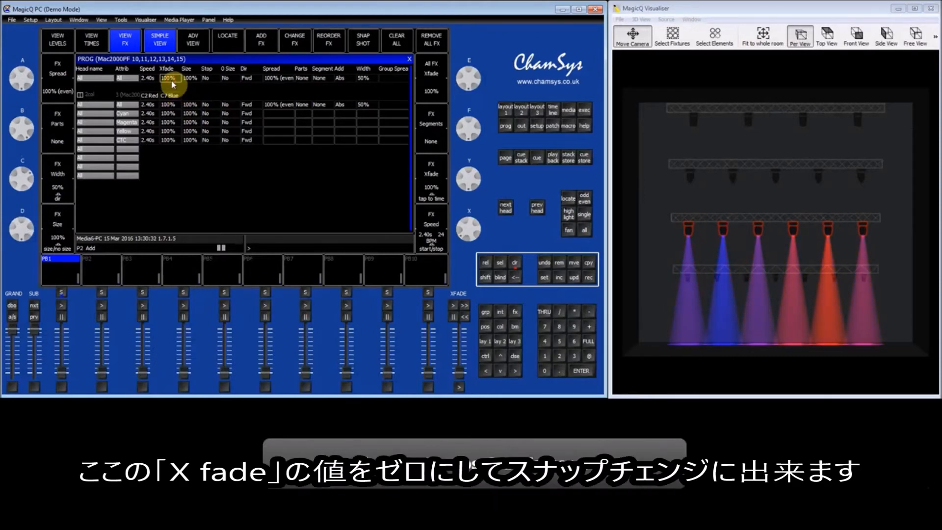
pyautogui.write('0')
pyautogui.press('Return')
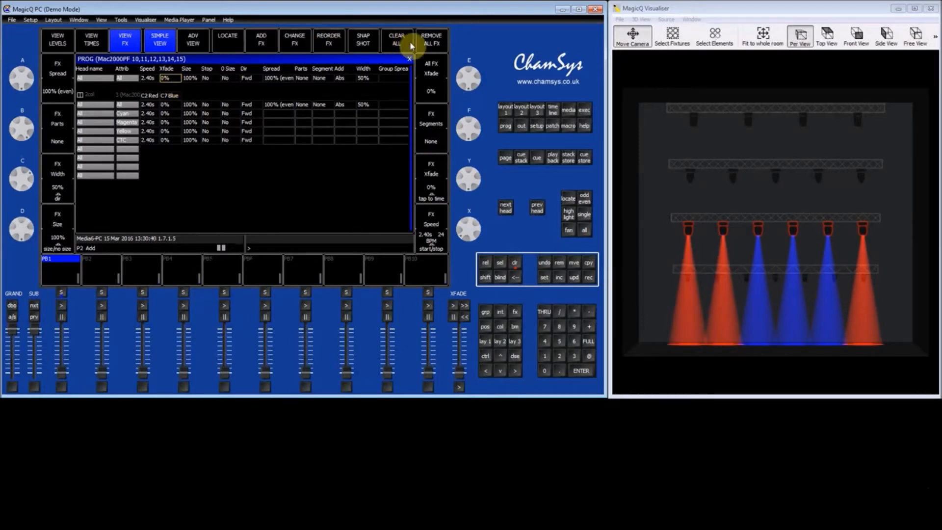
# Step: Replace the 2col FX with a 3col colour FX using the Red, Cyan and Yellow palettes
pyautogui.click(432, 42)
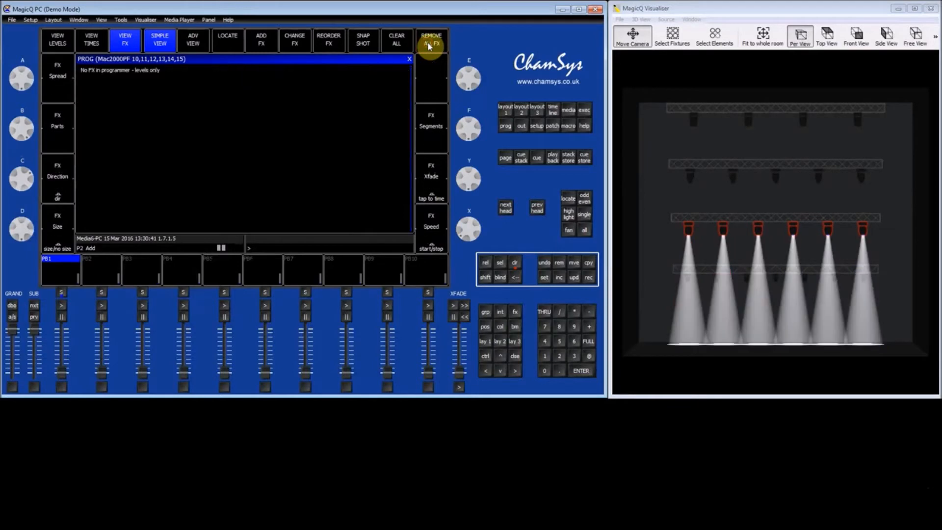
pyautogui.click(268, 47)
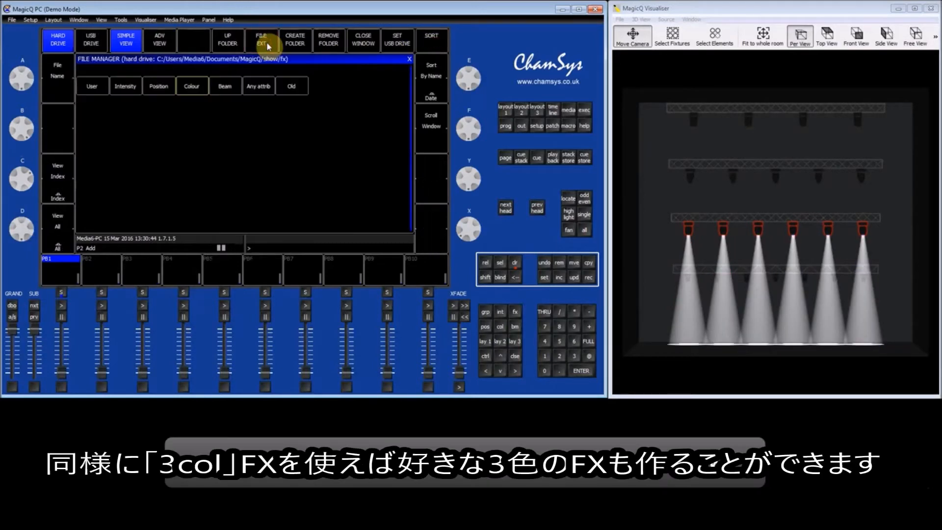
pyautogui.click(189, 90)
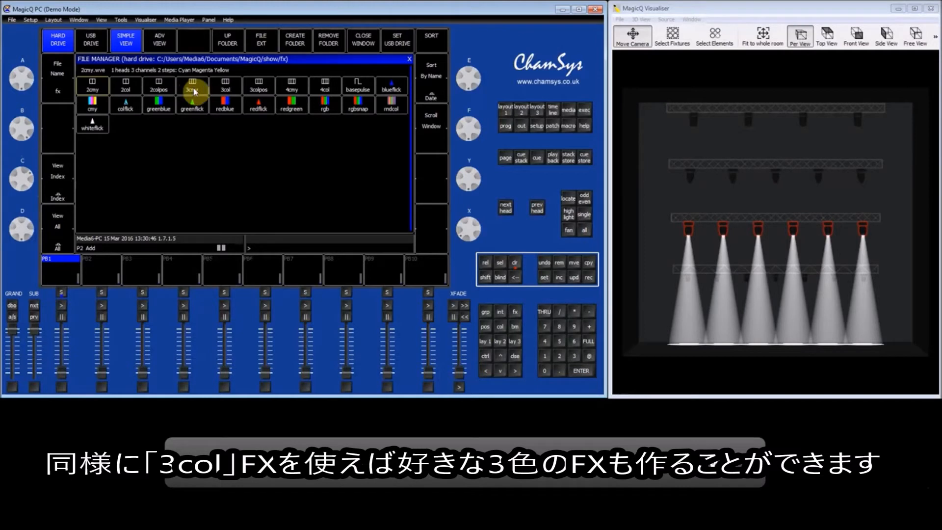
pyautogui.click(236, 92)
pyautogui.click(237, 92)
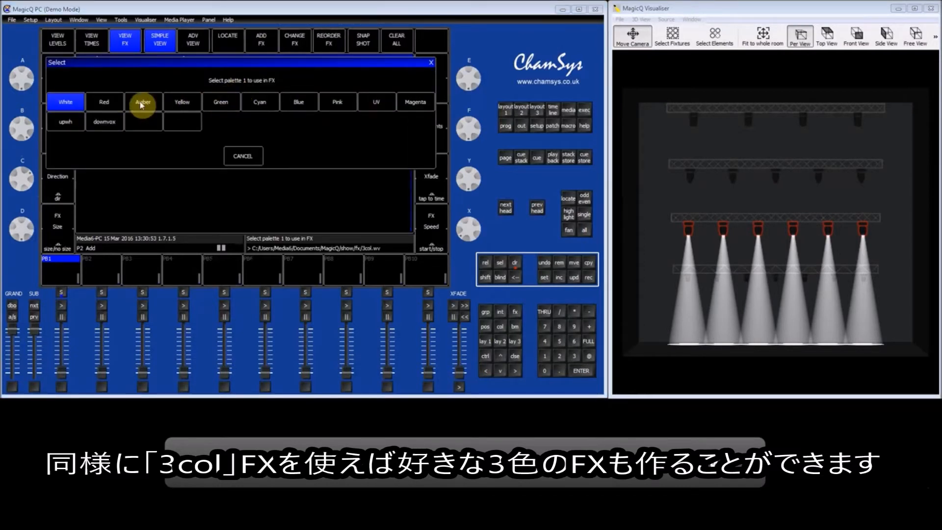
pyautogui.click(108, 104)
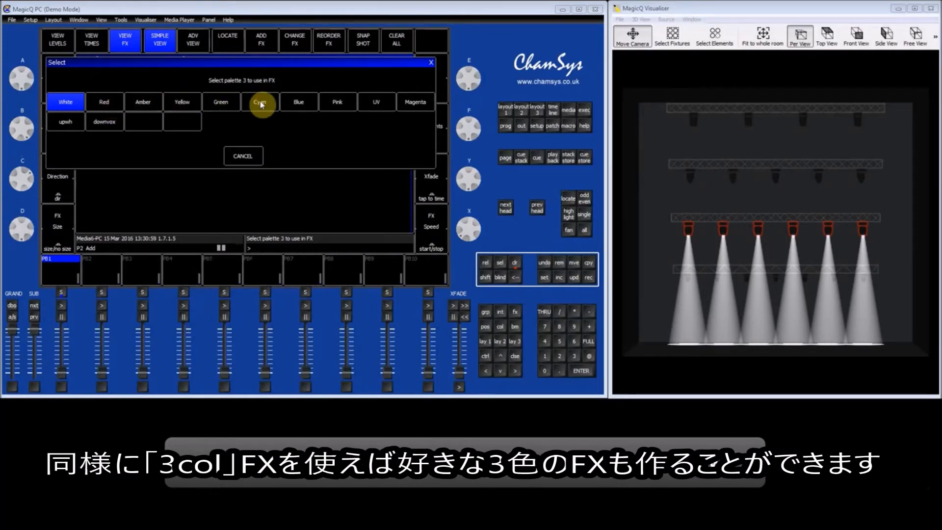
pyautogui.click(183, 104)
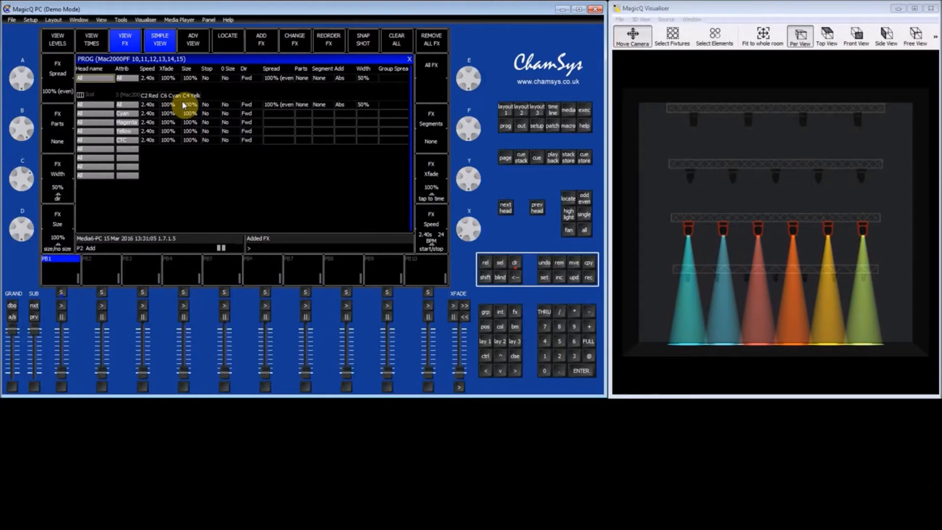
# Step: Set the 3col FX's Xfade to 0% and replace its Cyan palette with Amber
pyautogui.click(170, 80)
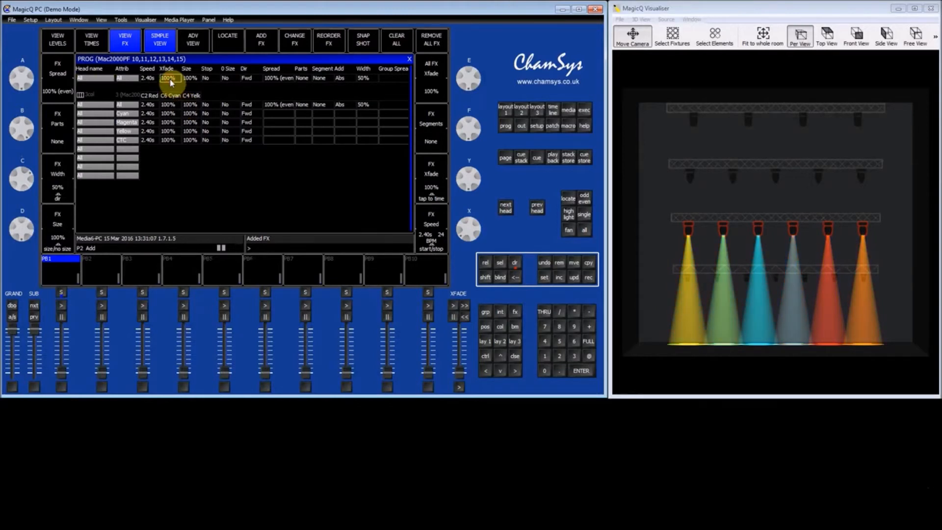
pyautogui.press('Return')
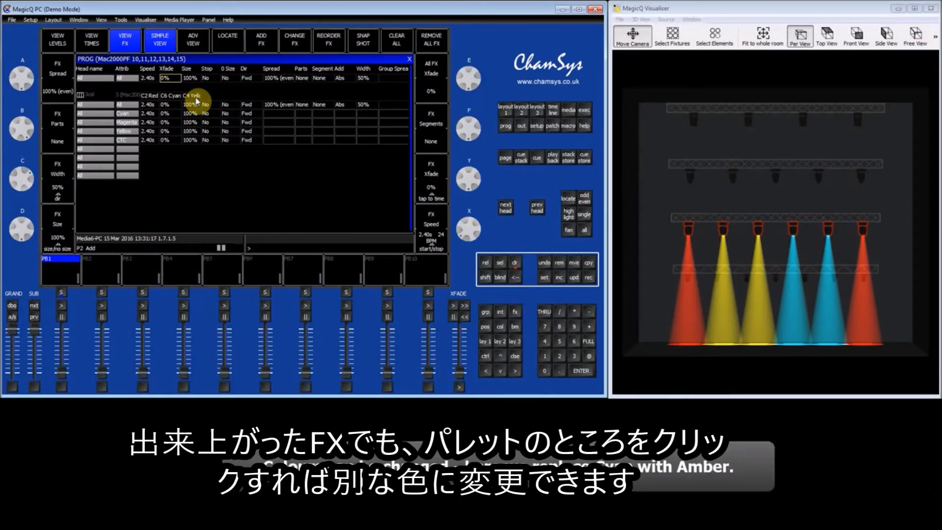
pyautogui.click(174, 98)
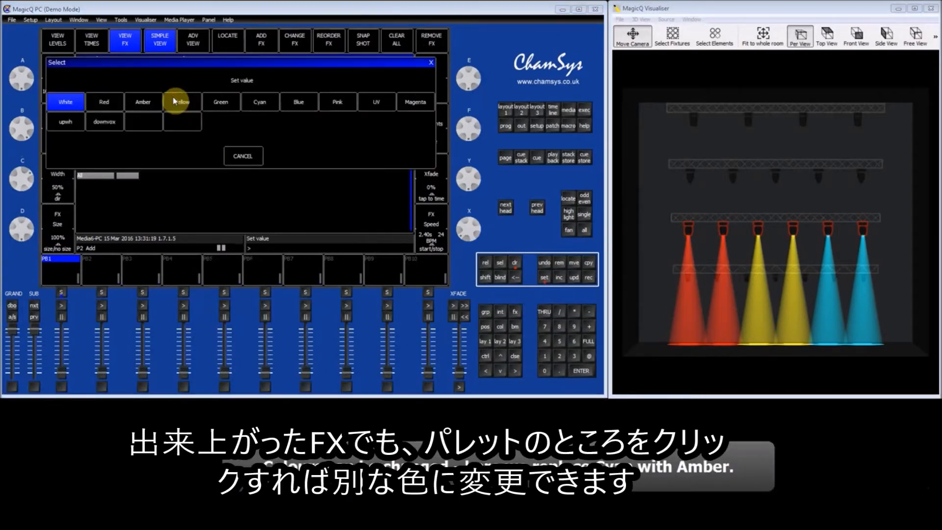
pyautogui.click(144, 103)
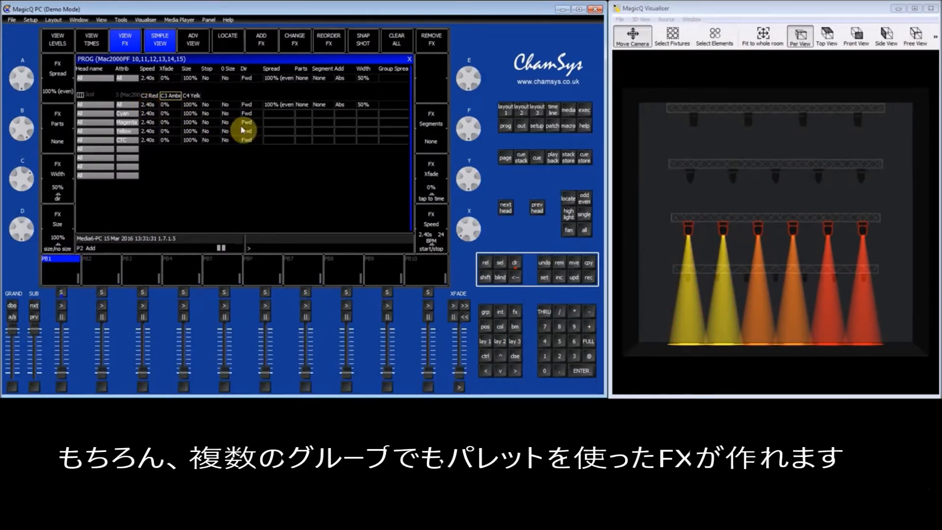
# Step: Clear the programmer, then select and locate the ASpot HPE 1200, Spot1200 and Mac2000PF groups together
pyautogui.click(515, 262)
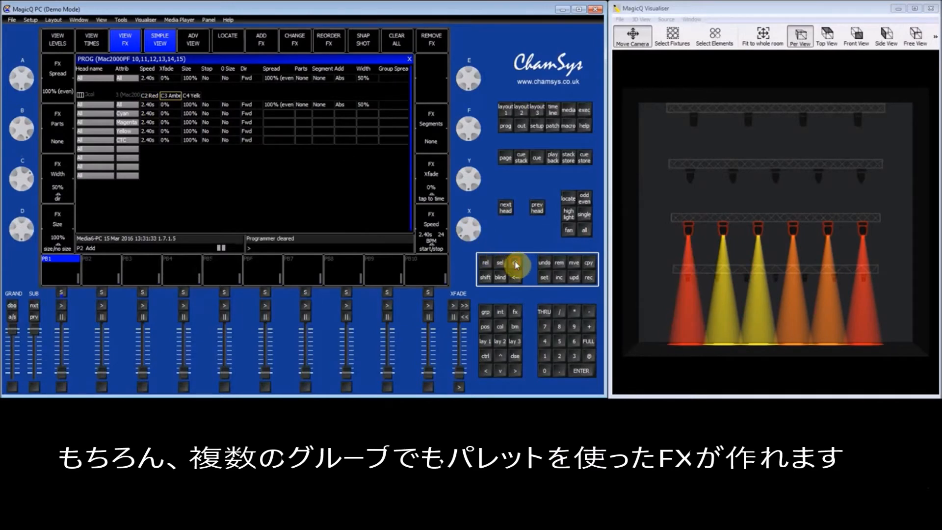
pyautogui.click(505, 114)
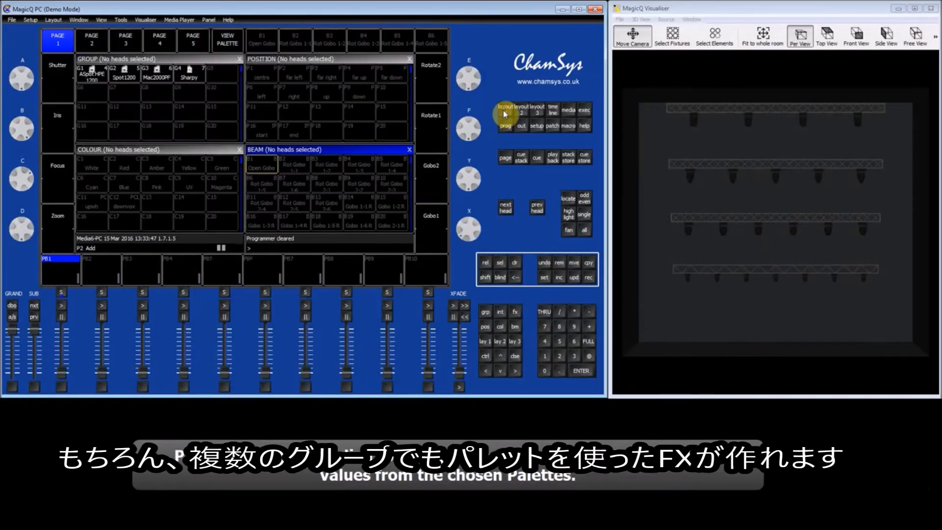
pyautogui.click(90, 76)
pyautogui.click(120, 75)
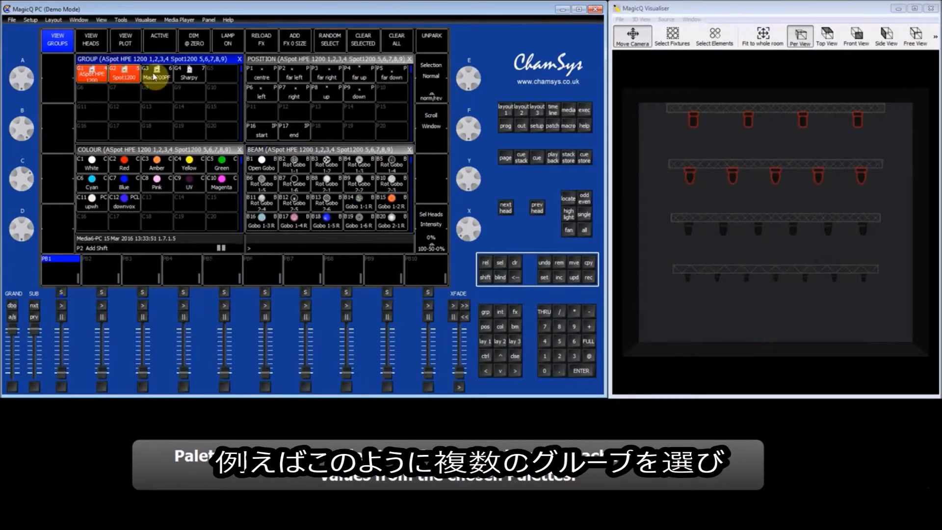
pyautogui.click(155, 76)
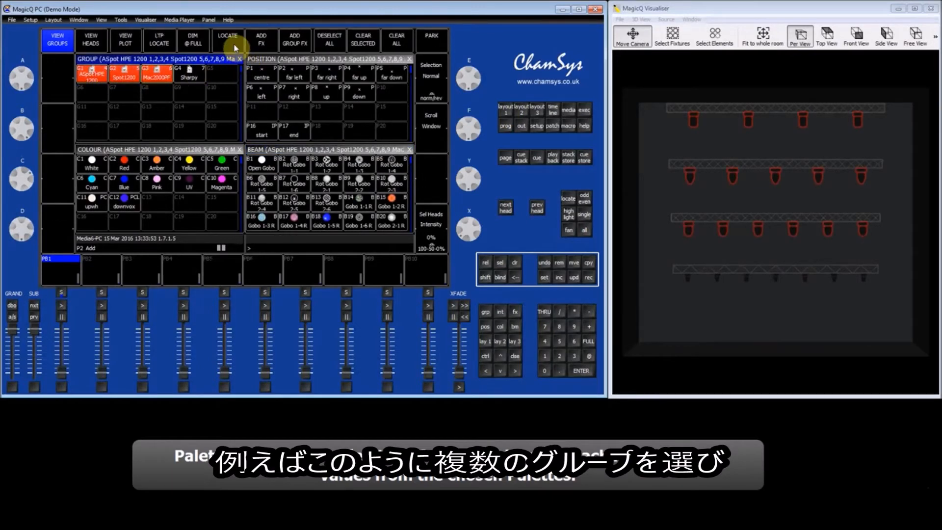
pyautogui.click(234, 47)
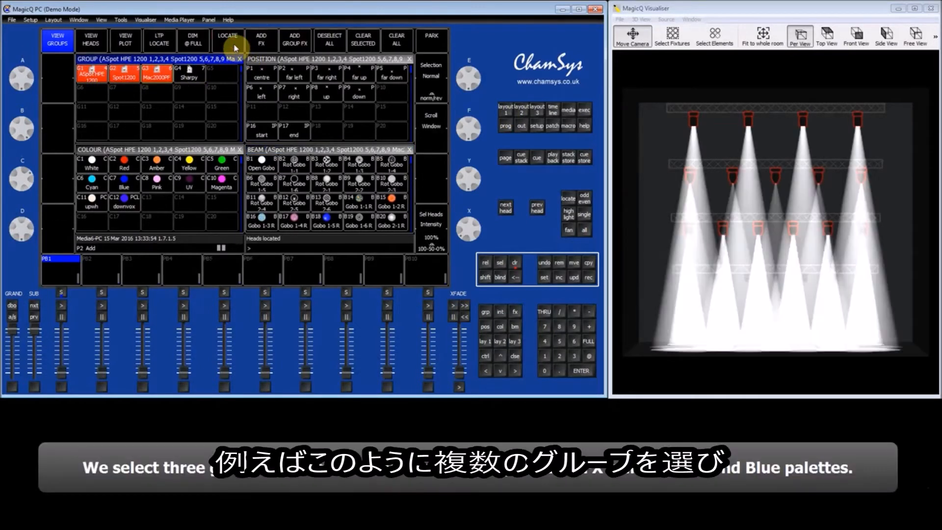
# Step: Add a 2col colour FX with the Yellow and Blue palettes to the selected heads, without group-based FX, and set its spread to 0%
pyautogui.click(265, 44)
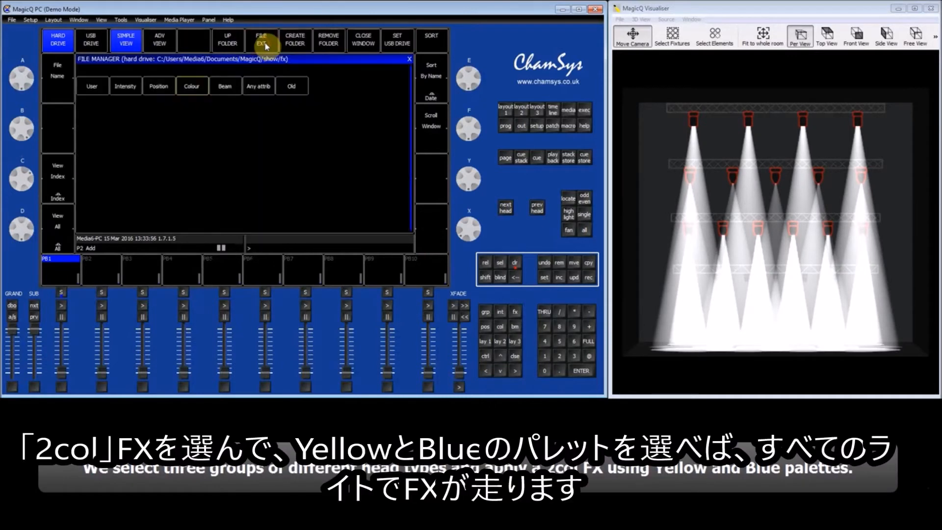
pyautogui.click(195, 87)
pyautogui.click(132, 89)
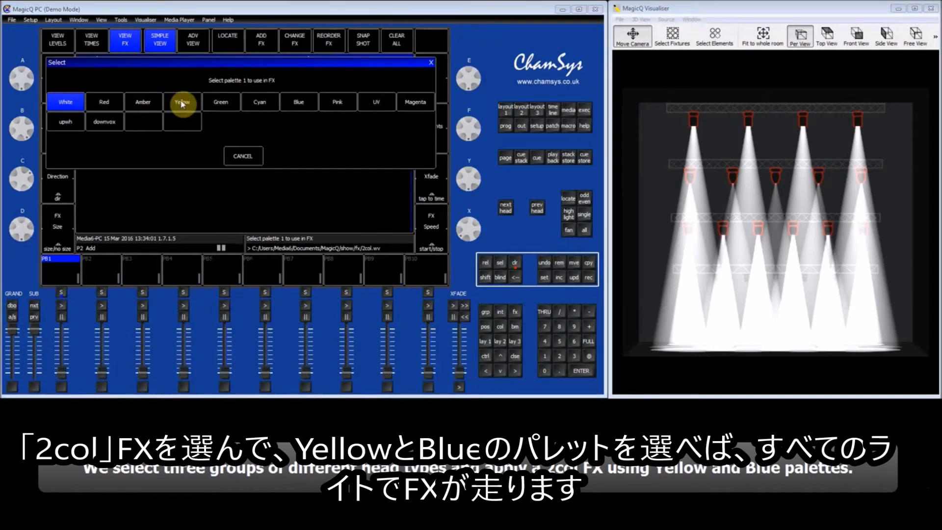
pyautogui.click(183, 103)
pyautogui.click(299, 103)
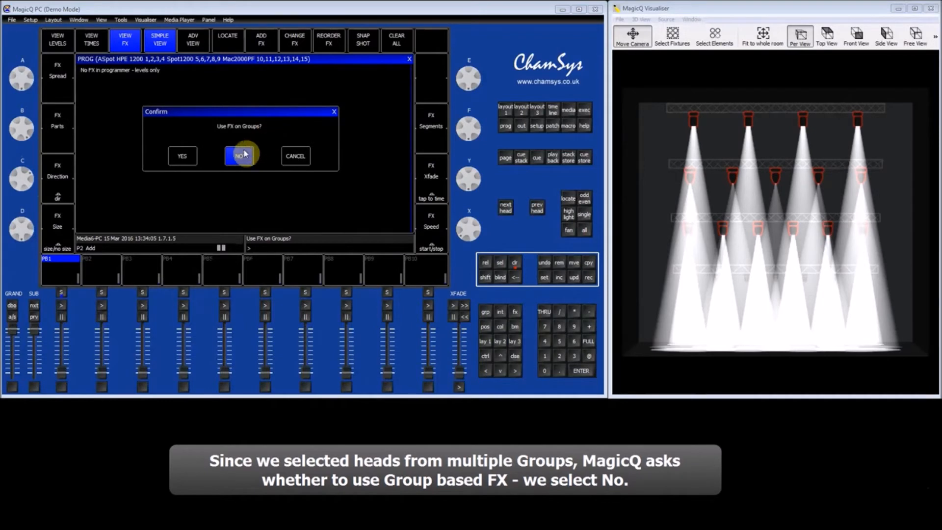
pyautogui.click(240, 157)
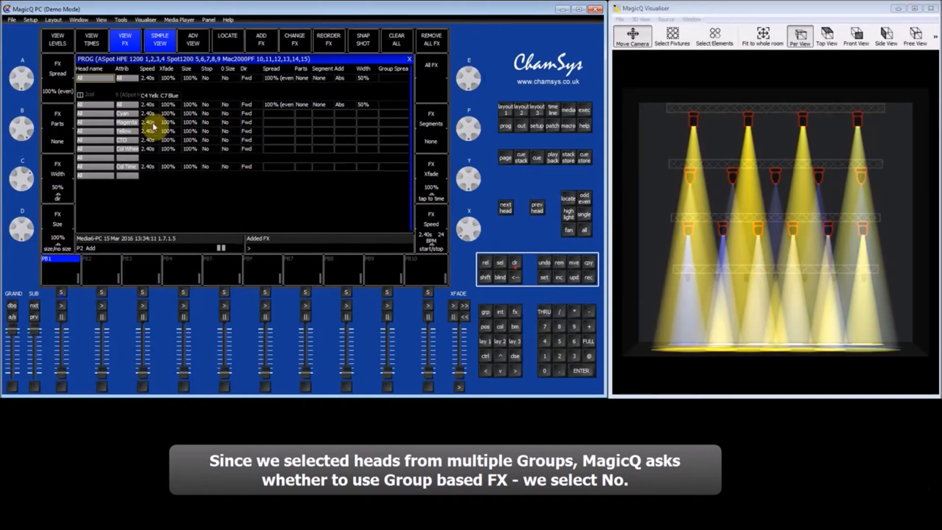
pyautogui.click(61, 73)
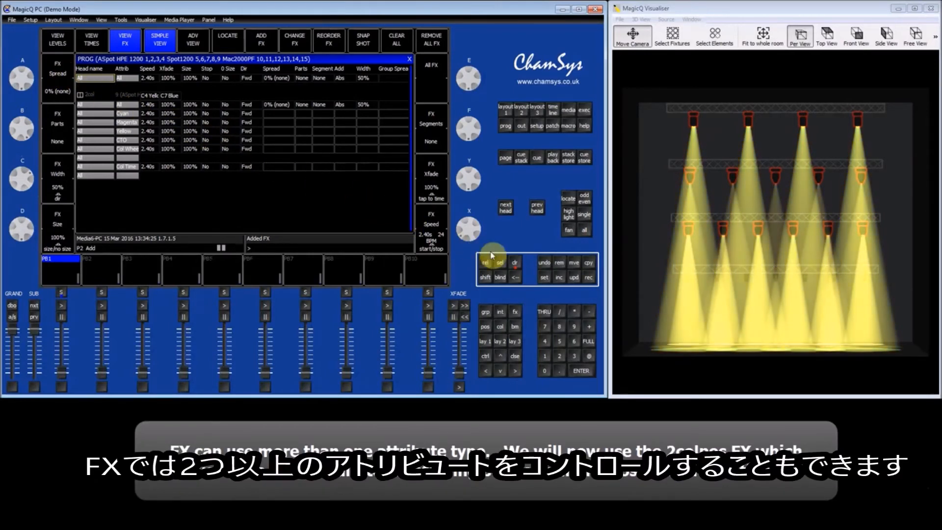
# Step: Clear the programmer, then select and locate the Mac2000PF group
pyautogui.click(516, 264)
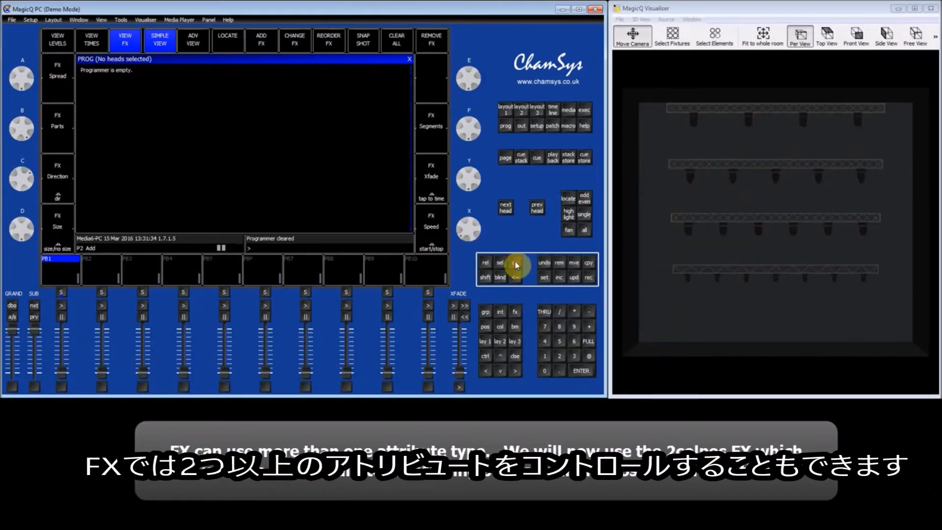
pyautogui.click(507, 114)
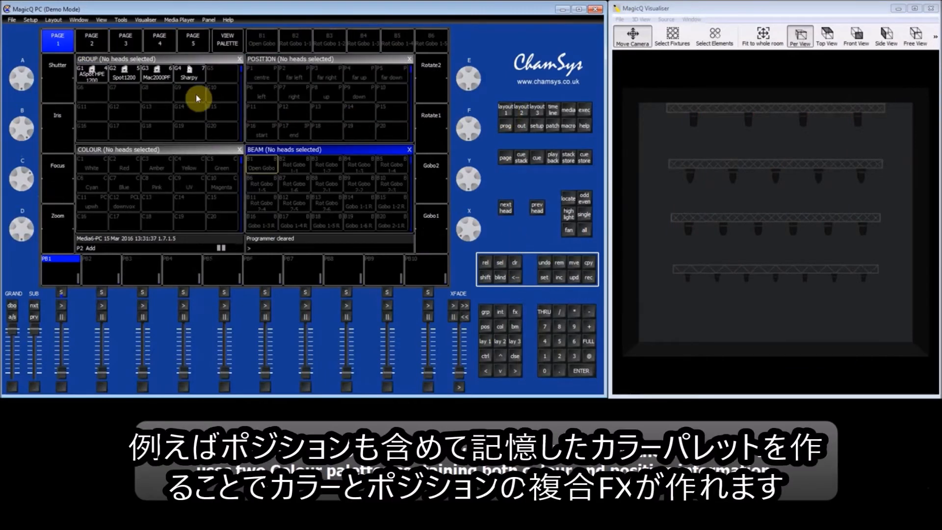
pyautogui.click(162, 79)
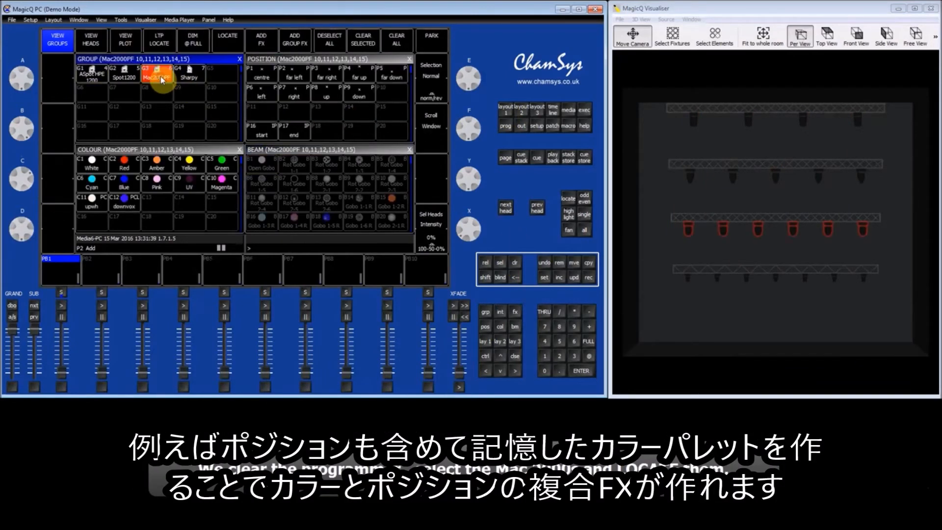
pyautogui.click(227, 43)
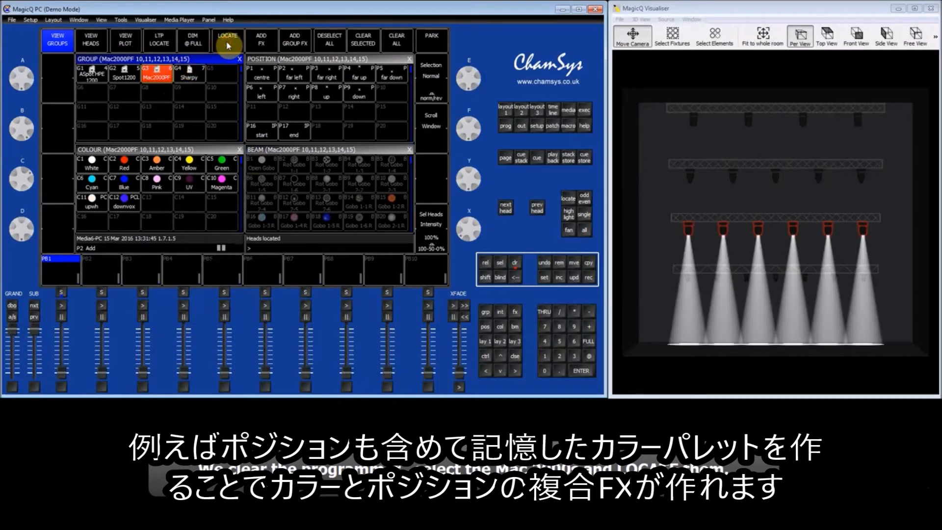
# Step: Apply the upwh and downvox colour palettes alternately to the Mac2000PF heads, finishing on downvox
pyautogui.click(100, 206)
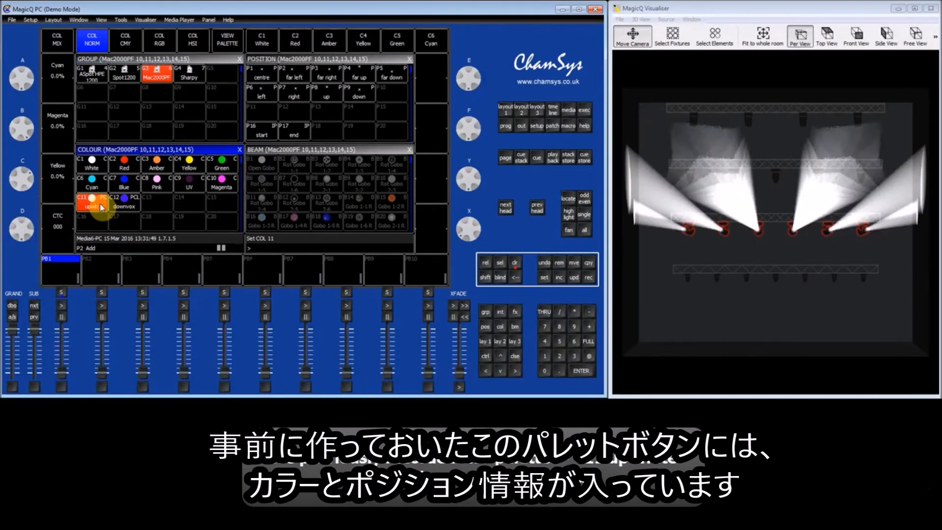
pyautogui.click(136, 205)
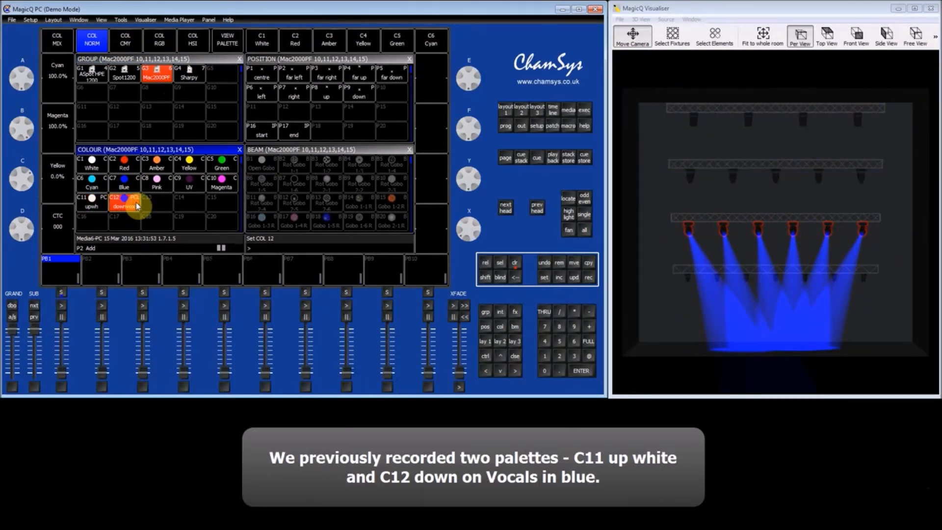
pyautogui.click(96, 207)
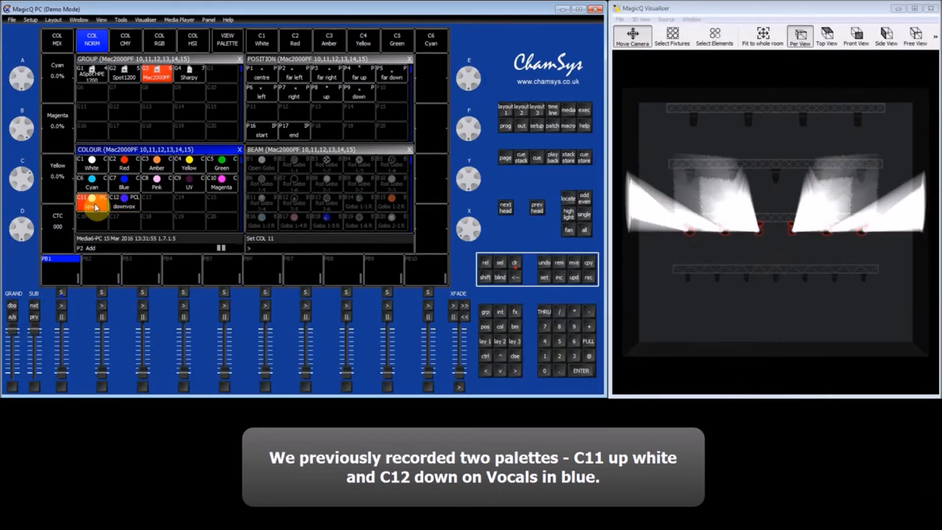
pyautogui.click(126, 205)
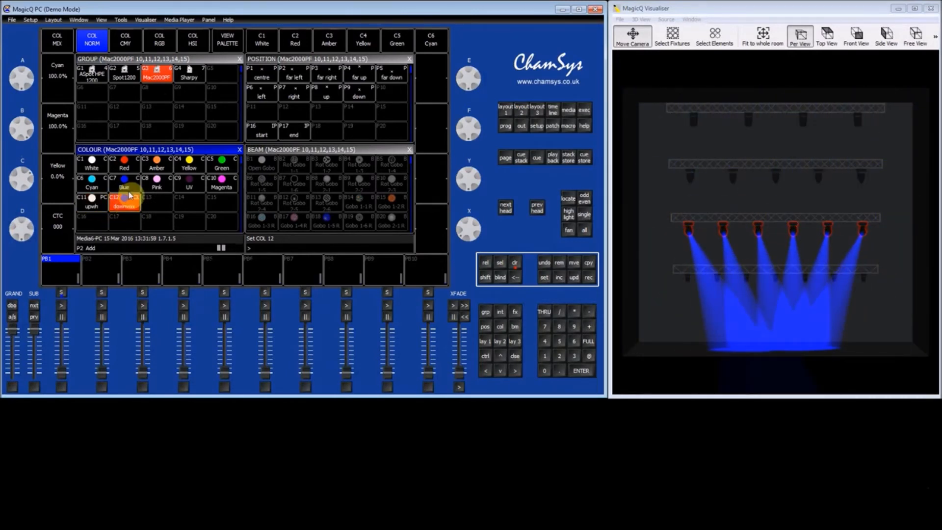
# Step: Add a 2colpos colour FX to the Mac2000PF heads using the upwh and downvox palettes
pyautogui.click(160, 89)
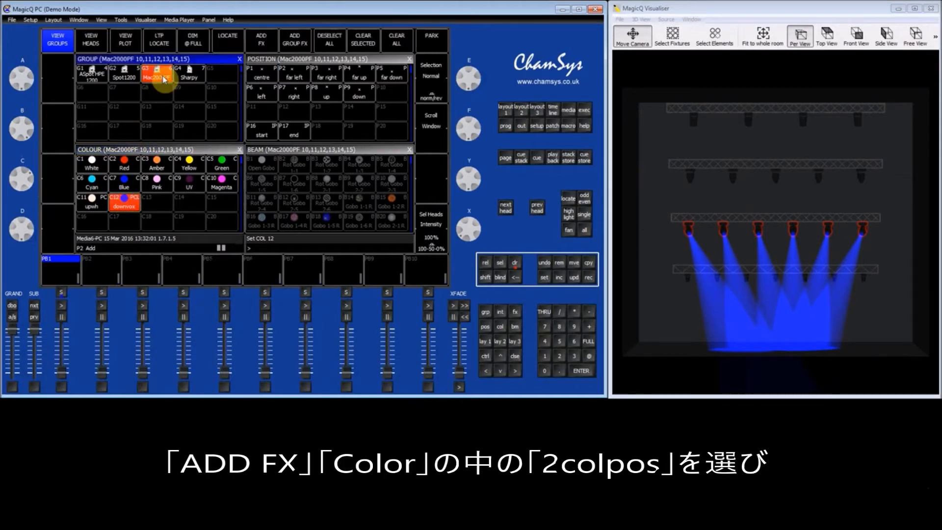
pyautogui.click(264, 48)
pyautogui.click(205, 86)
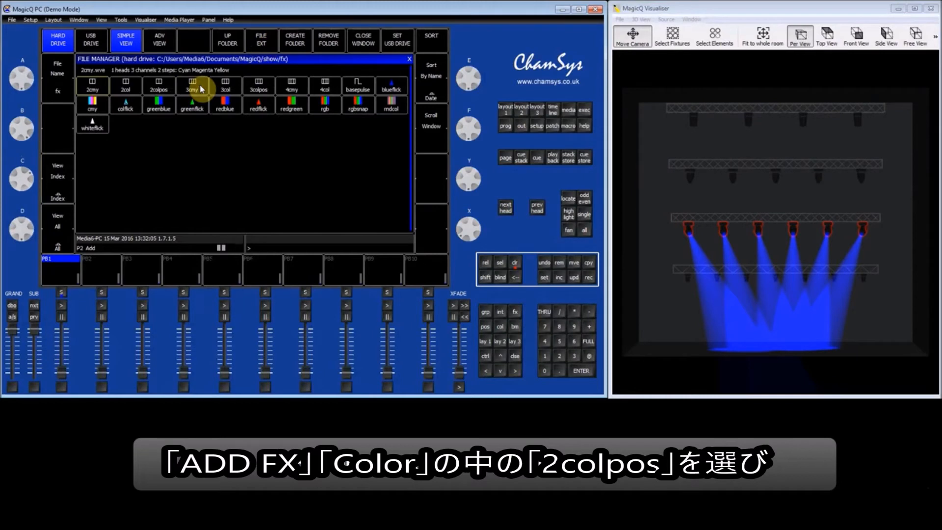
pyautogui.click(159, 87)
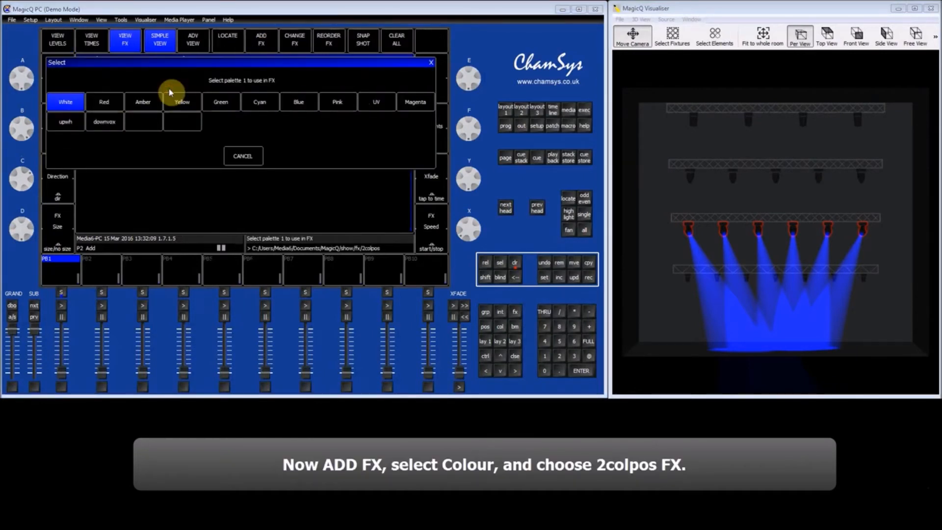
pyautogui.click(75, 126)
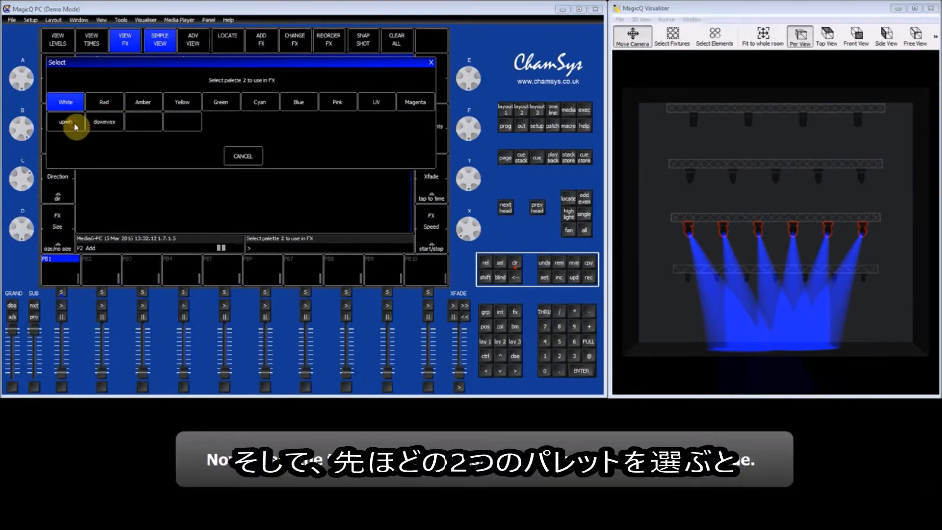
pyautogui.click(113, 122)
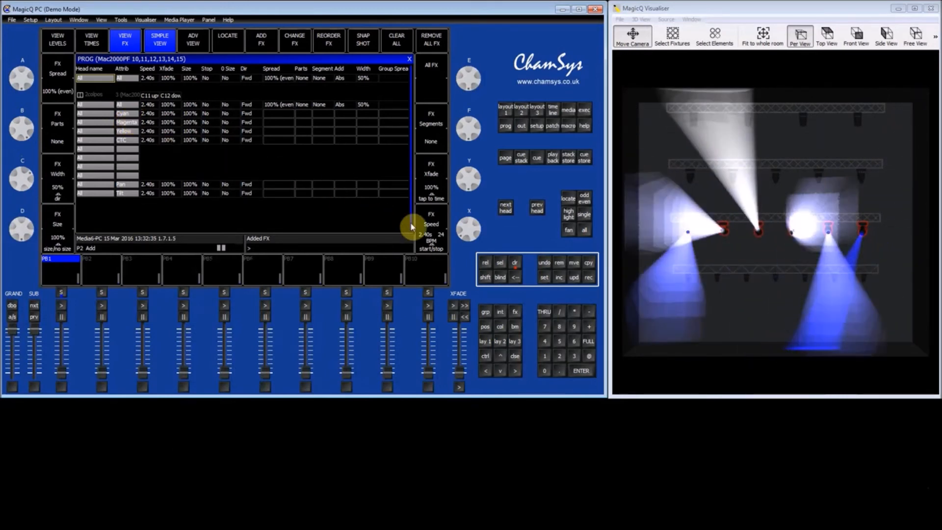
# Step: Clear the programmer, then select the ASpot HPE 1200, Spot1200 and Mac2000PF groups together and locate them
pyautogui.click(515, 265)
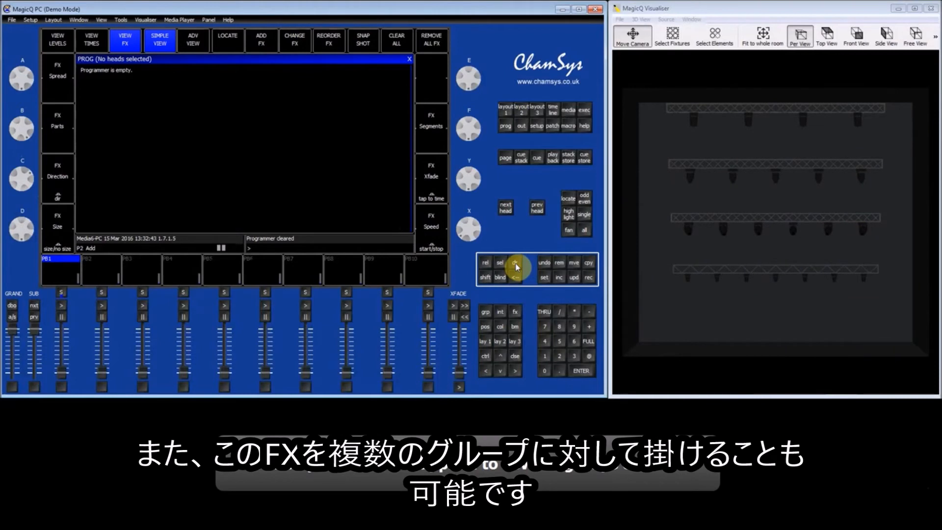
pyautogui.click(506, 110)
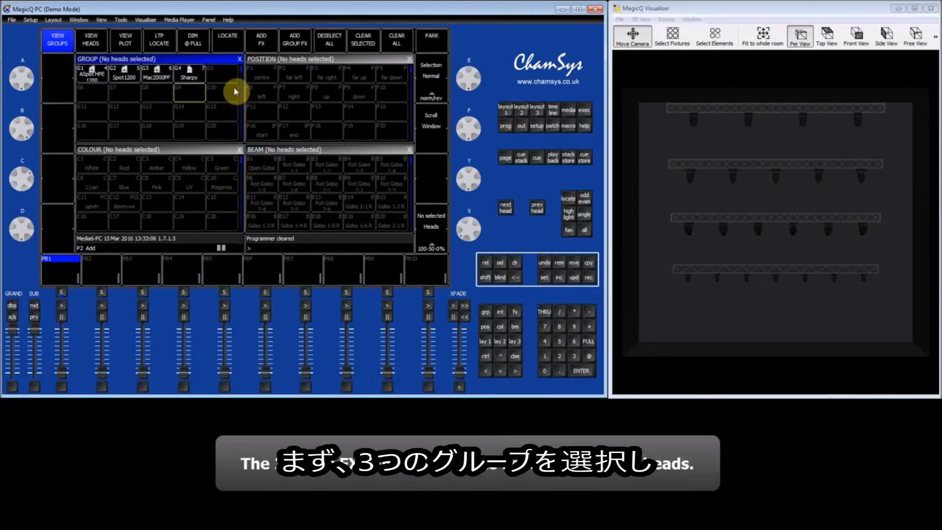
pyautogui.click(98, 77)
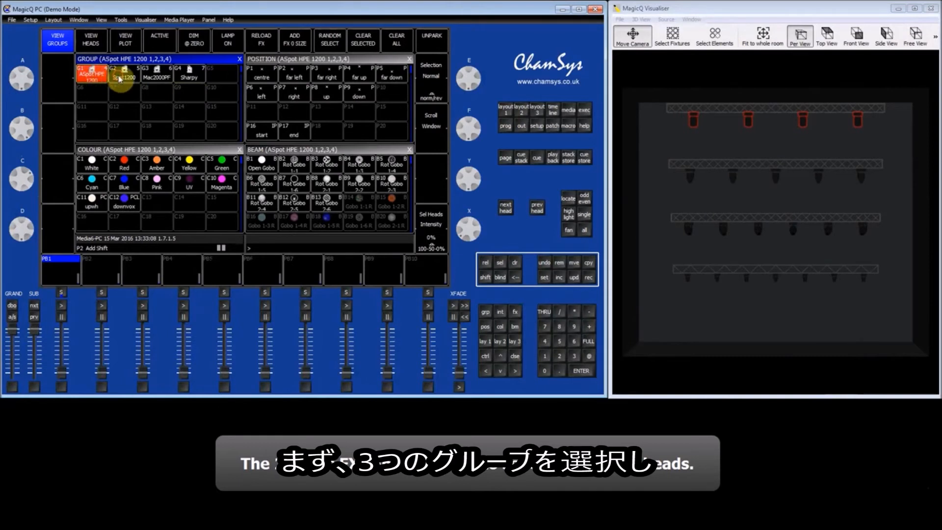
pyautogui.click(119, 79)
pyautogui.click(155, 78)
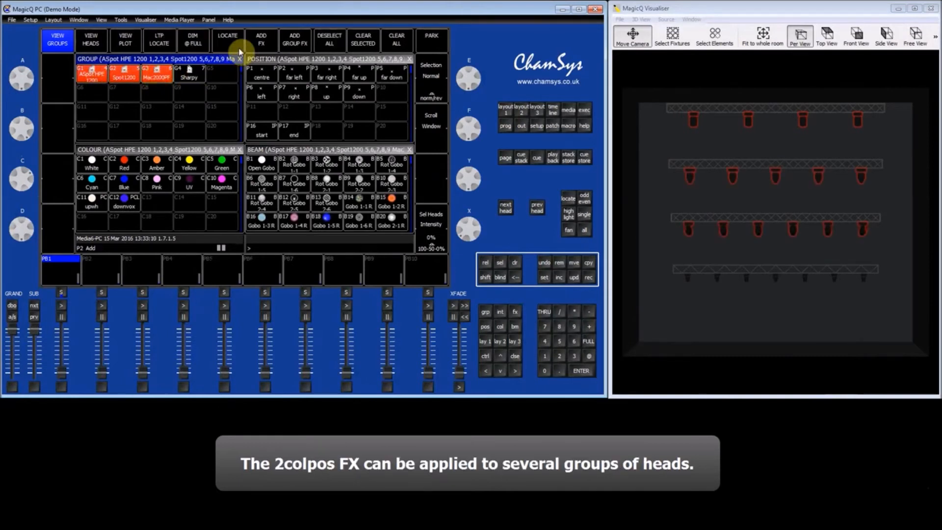
pyautogui.click(237, 48)
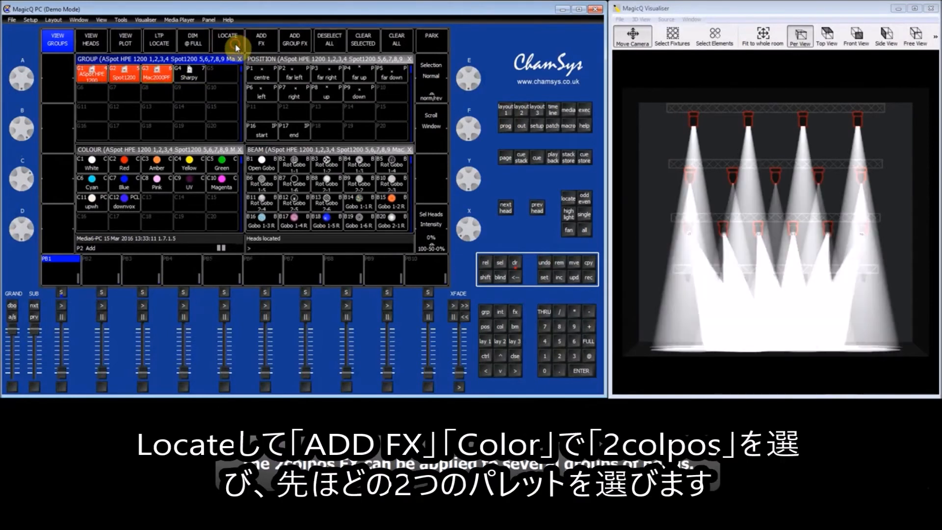
# Step: Add a 2colpos colour FX with the upwh and downvox palettes across the three selected groups, declining group-based FX
pyautogui.click(261, 44)
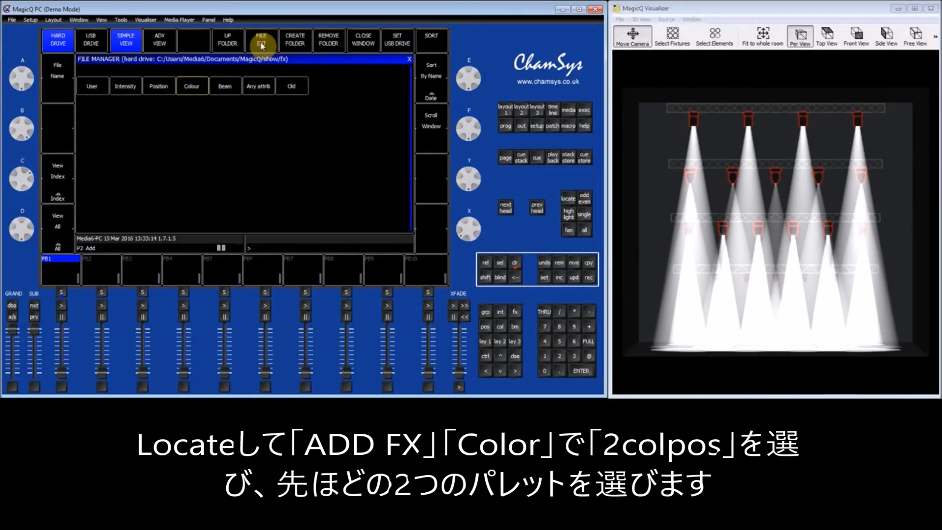
pyautogui.click(193, 87)
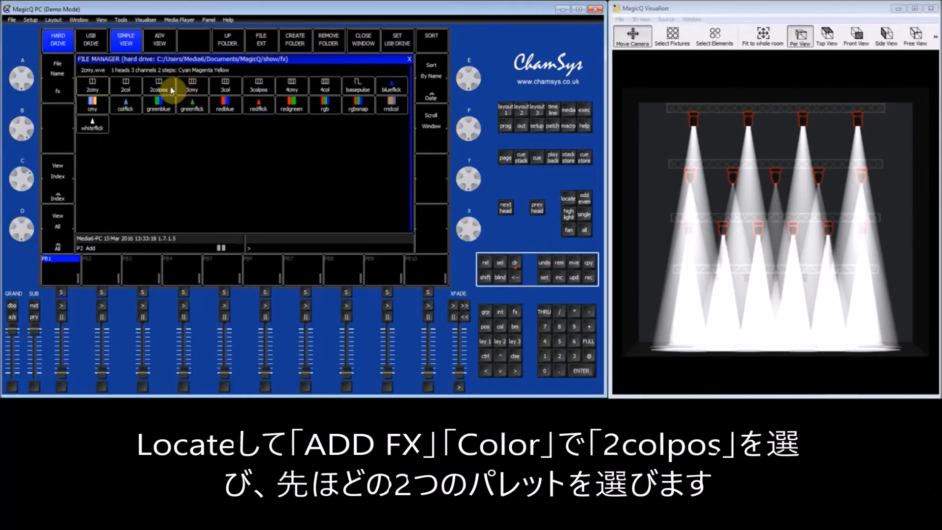
pyautogui.click(171, 90)
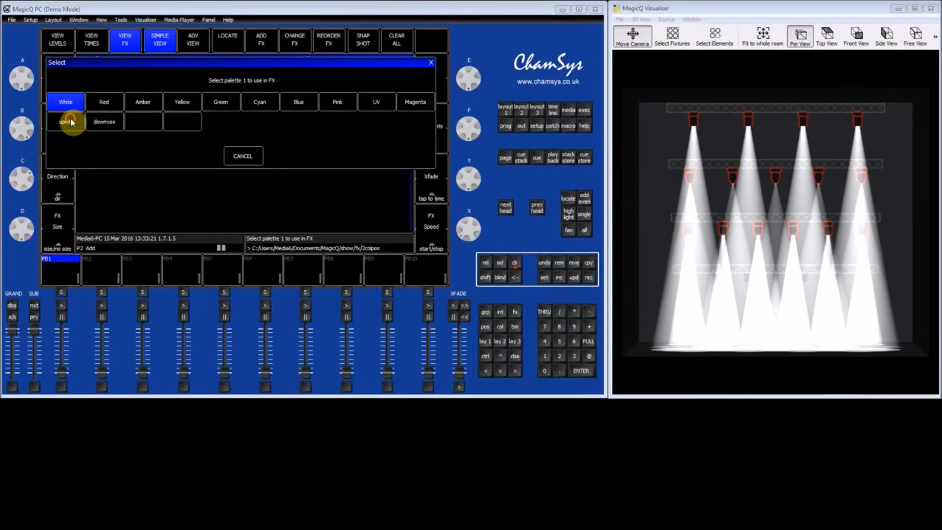
pyautogui.click(112, 121)
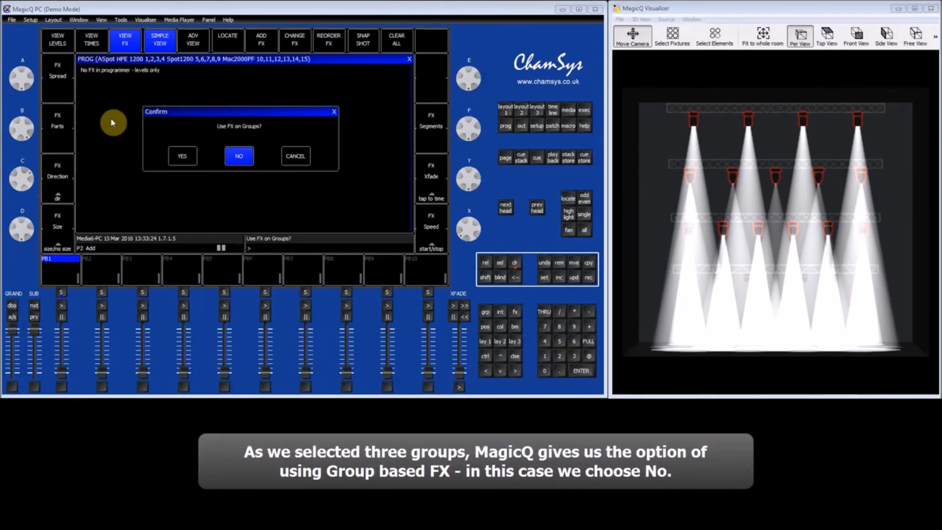
pyautogui.click(240, 154)
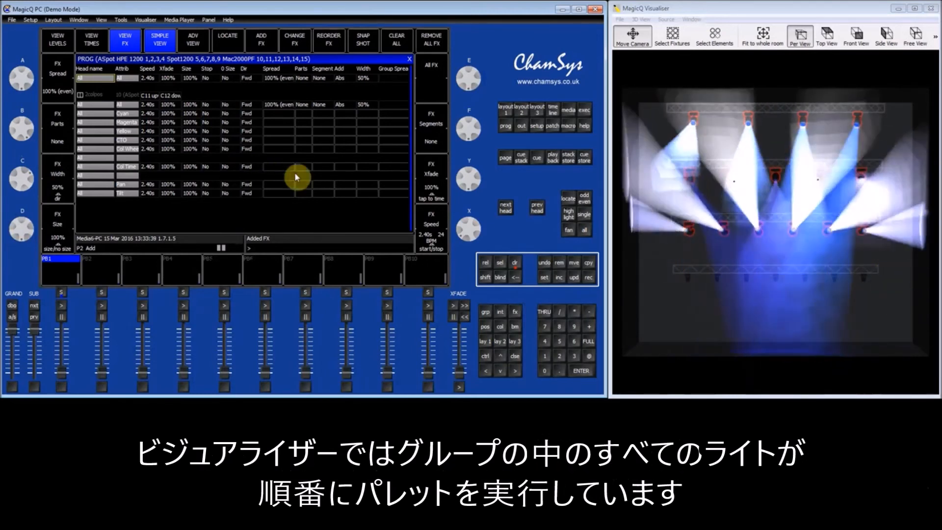
# Step: Clear the programmer and select the Mac2000PF group without locating its heads
pyautogui.click(515, 263)
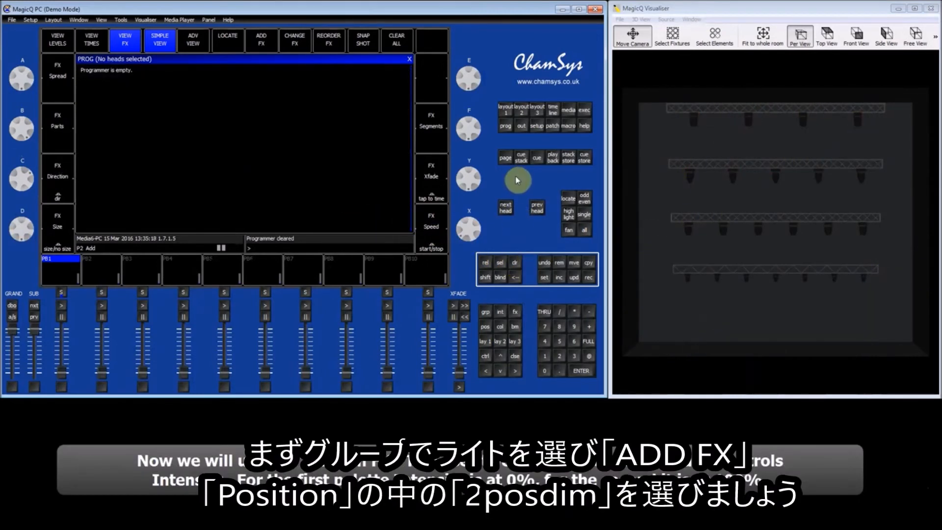
pyautogui.click(507, 115)
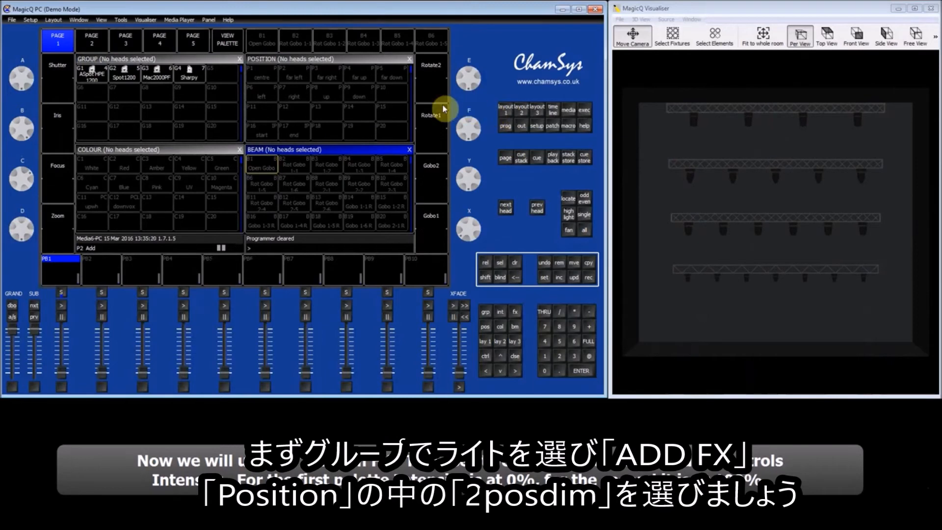
pyautogui.click(162, 79)
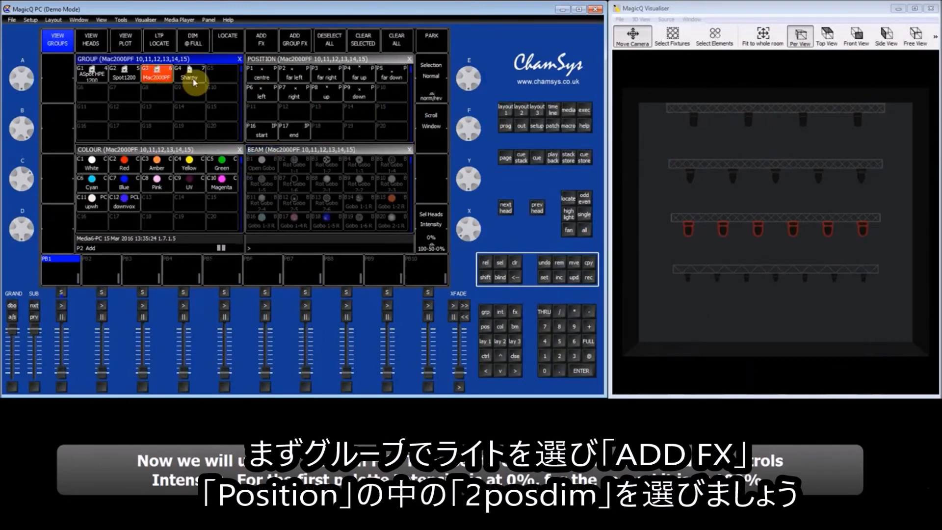
# Step: Add a 2posdim position FX to the Mac2000PF heads using the centre and down palettes
pyautogui.click(270, 48)
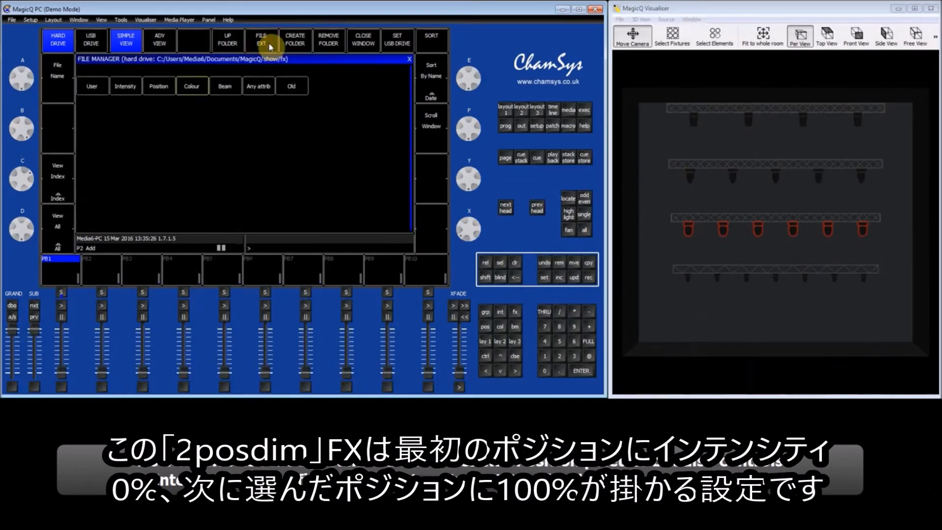
pyautogui.click(164, 90)
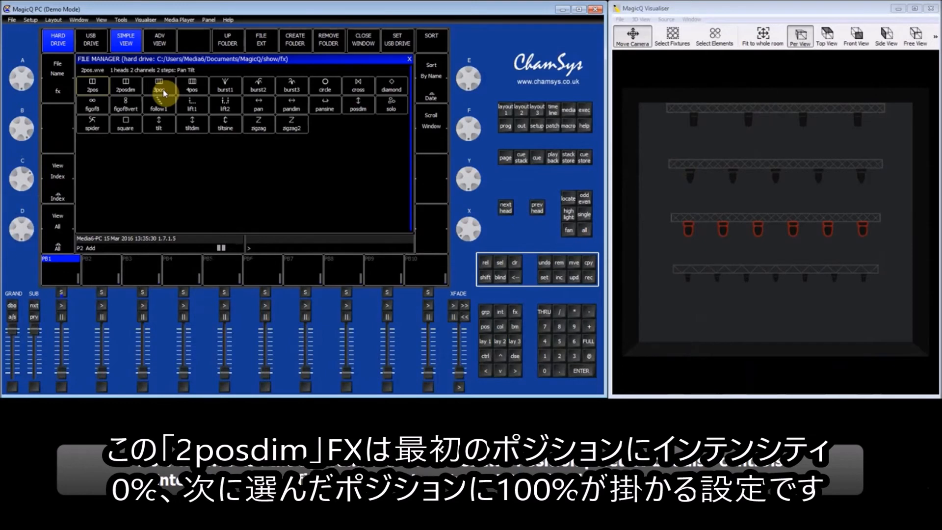
pyautogui.click(130, 94)
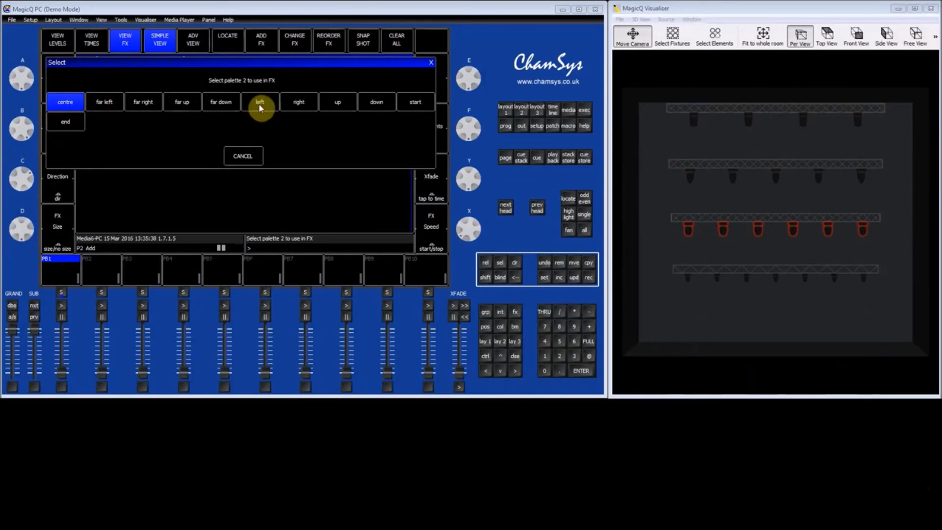
pyautogui.click(375, 103)
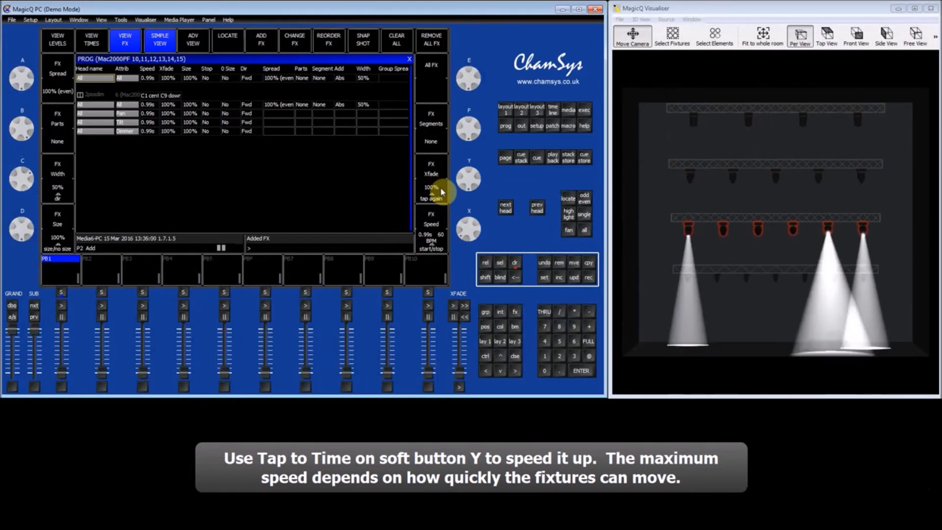
# Step: Speed up the 2posdim FX on the Mac2000PF heads to 0.99 s using tap to time
pyautogui.click(428, 190)
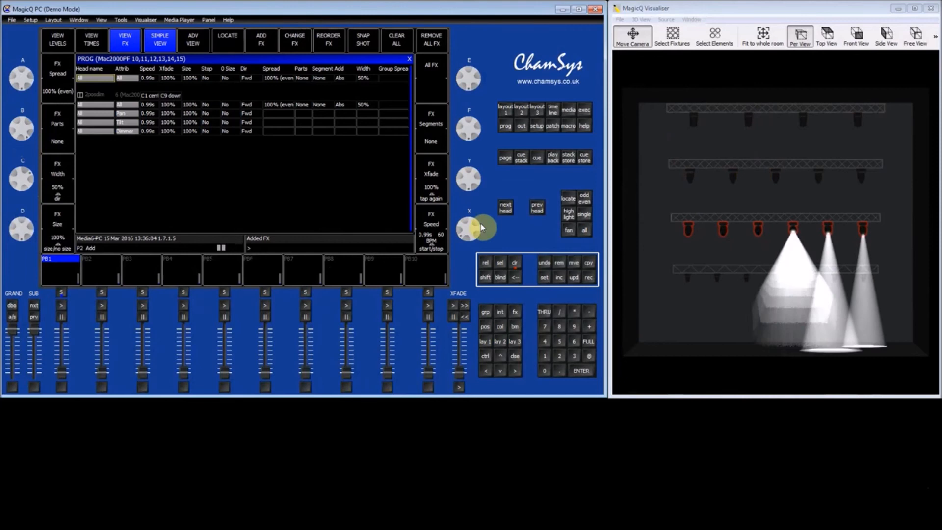
# Step: Clear the programmer and select the ASpot HPE 1200, Spot1200, Mac2000PF and Sharpy groups together without locating them
pyautogui.click(515, 263)
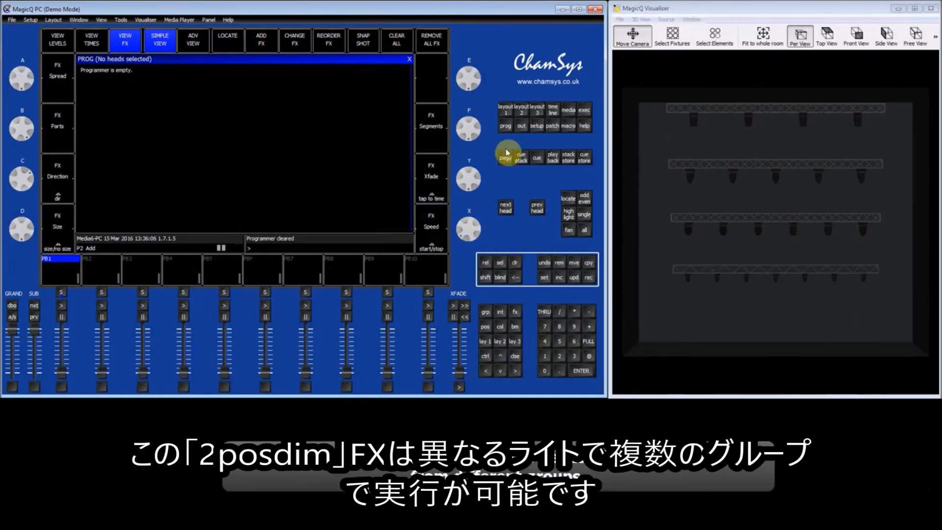
pyautogui.click(507, 110)
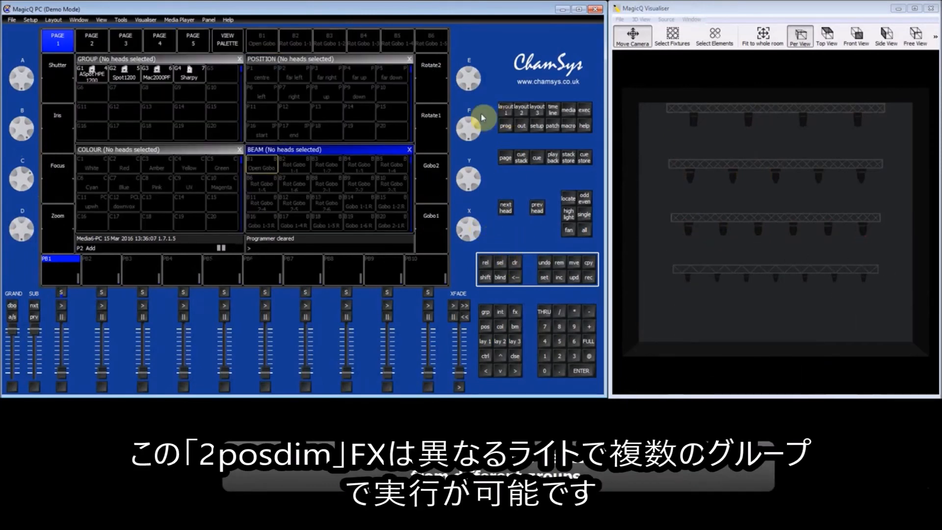
pyautogui.click(98, 81)
pyautogui.click(122, 78)
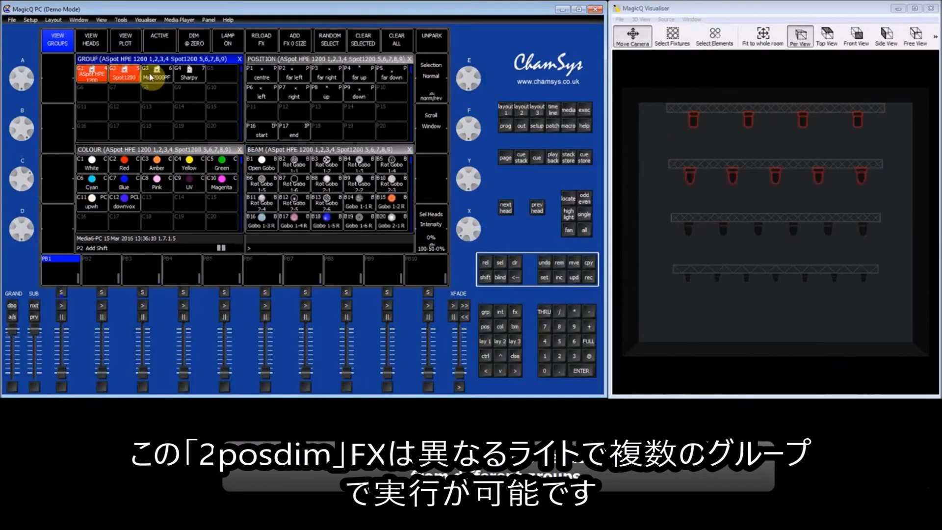
pyautogui.click(186, 73)
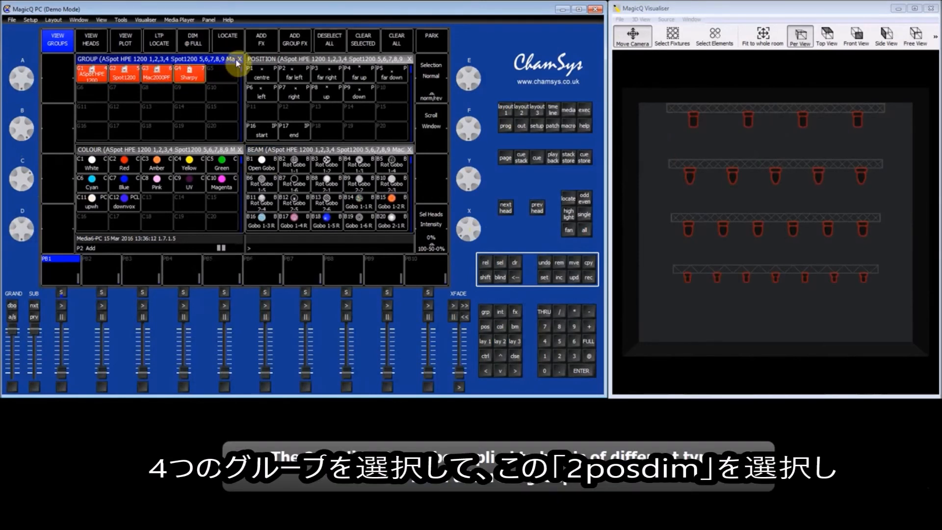
# Step: Add a 2posdim position FX with the centre and down palettes across the four selected groups, declining group-based FX
pyautogui.click(269, 49)
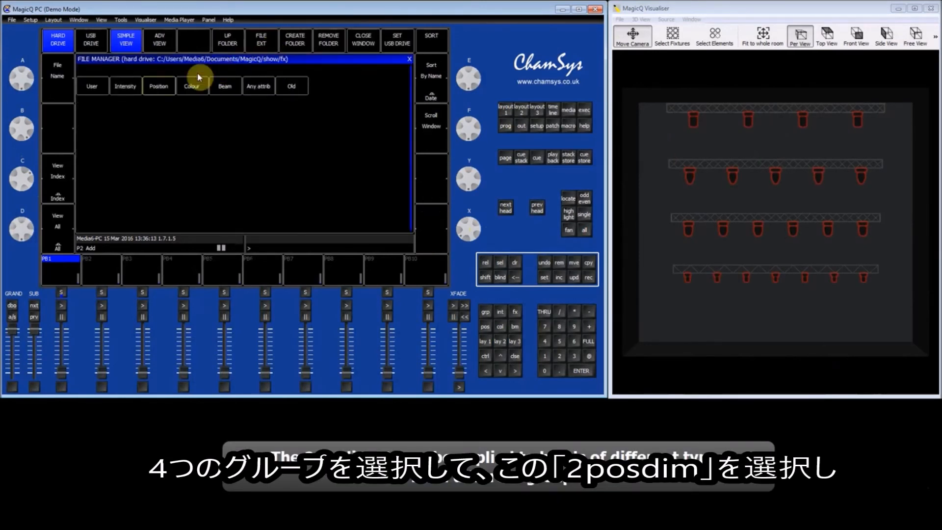
pyautogui.click(167, 86)
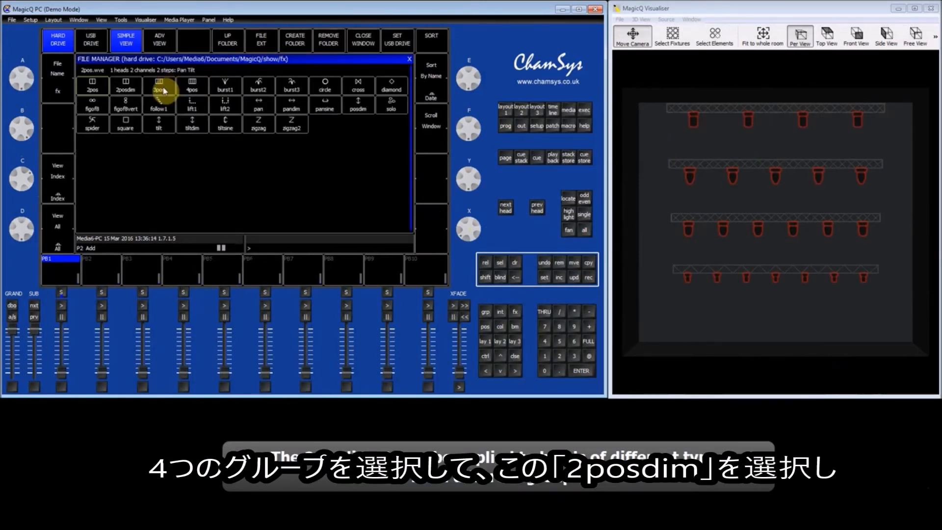
pyautogui.click(125, 87)
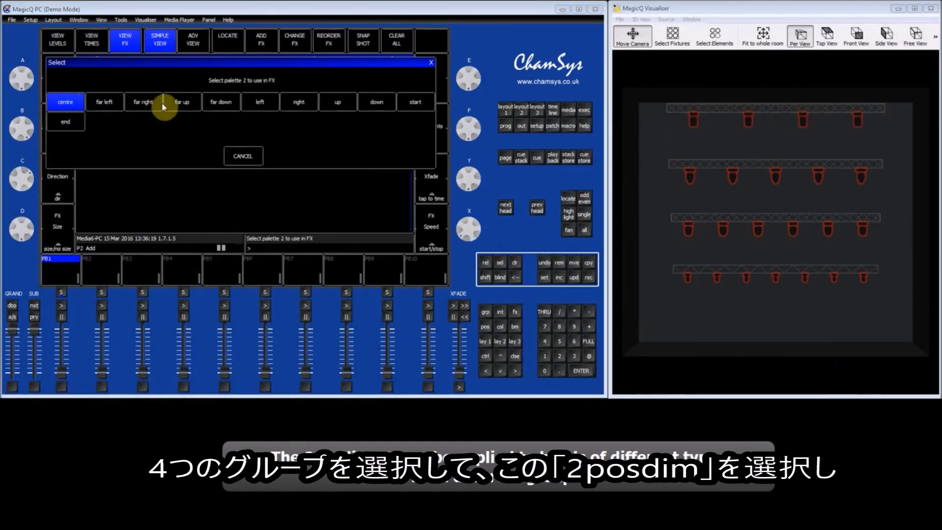
pyautogui.click(378, 106)
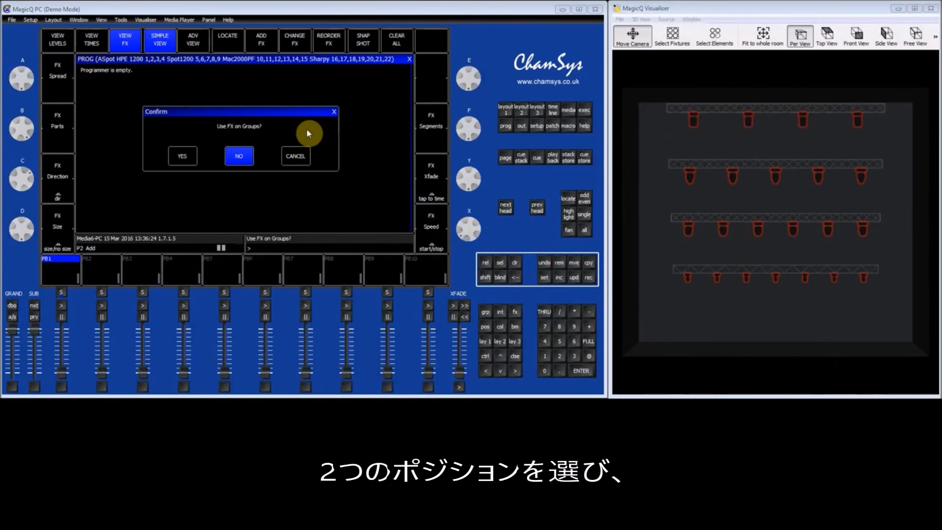
pyautogui.click(238, 156)
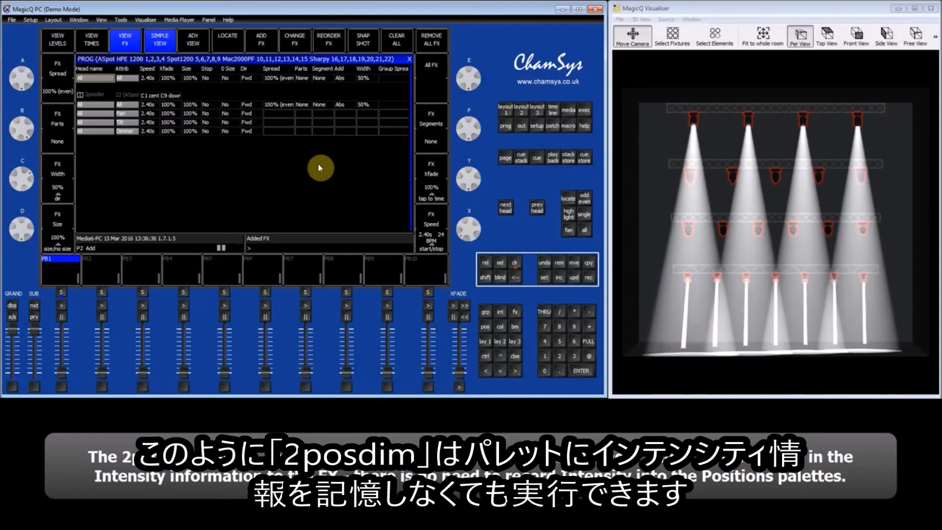
# Step: Clear the programmer and reselect the ASpot HPE 1200, Spot1200, Mac2000PF and Sharpy groups
pyautogui.click(516, 264)
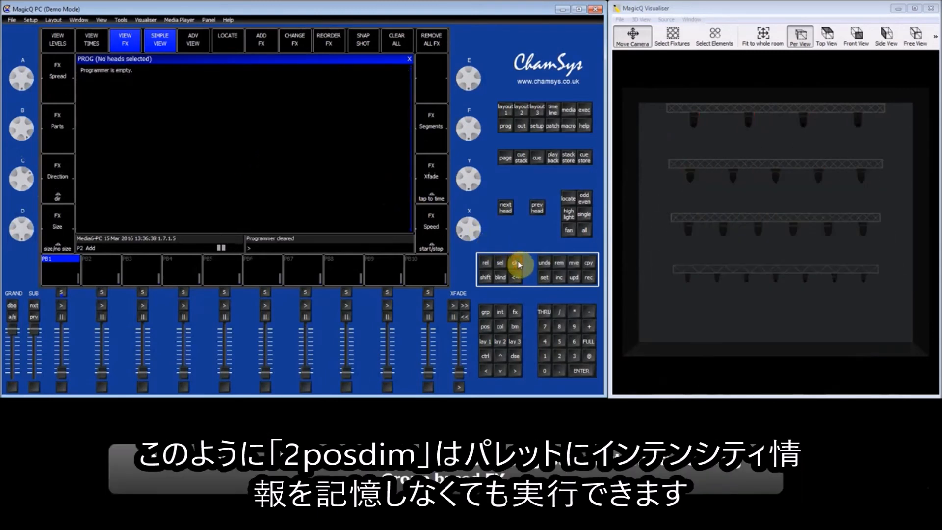
pyautogui.click(509, 127)
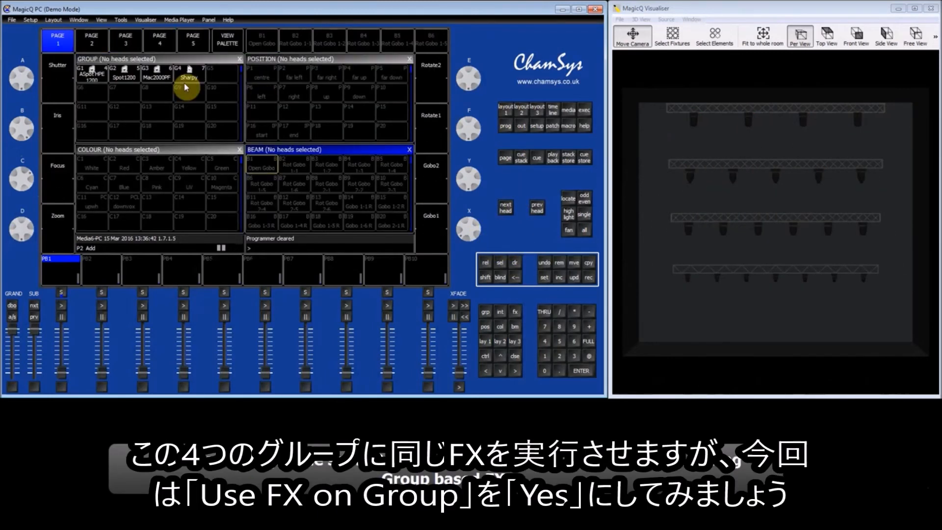
pyautogui.click(93, 80)
pyautogui.click(126, 80)
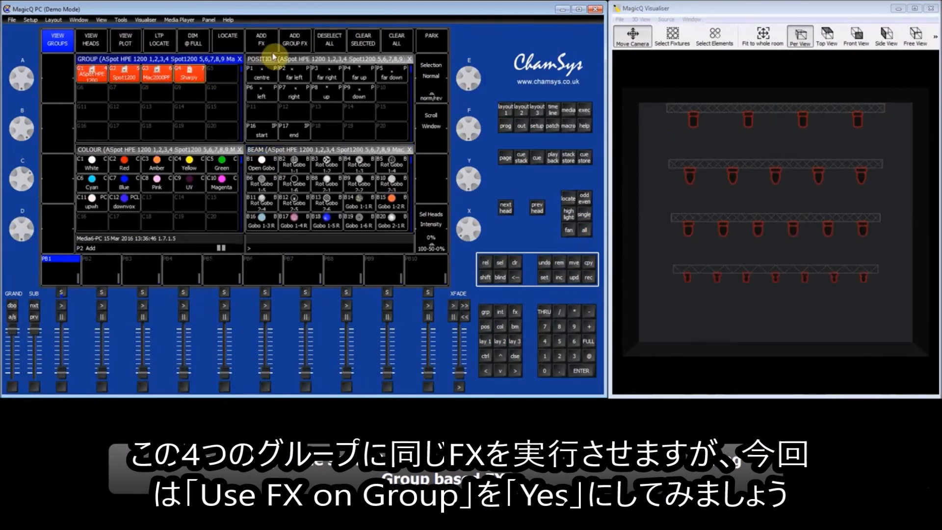
# Step: Add a 2posdim position FX with the centre and down palettes to the four groups, accepting group-based FX
pyautogui.click(267, 45)
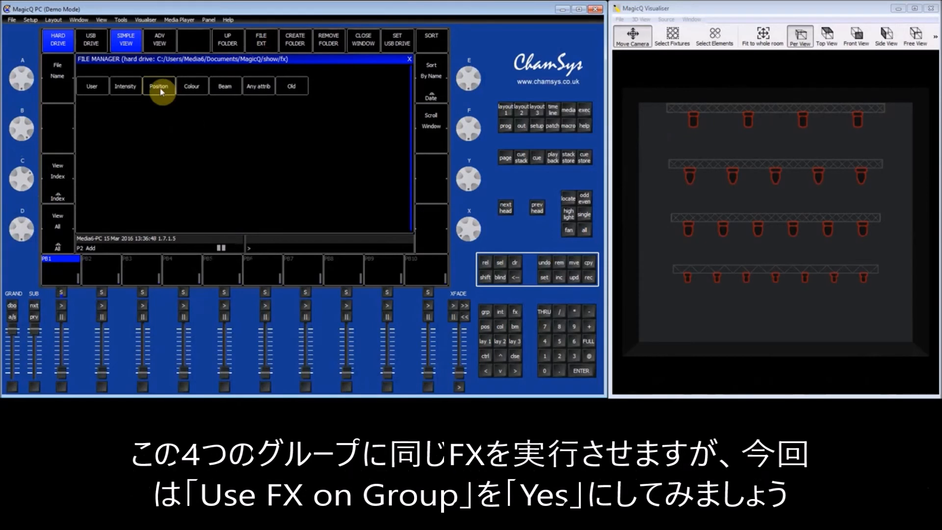
pyautogui.click(125, 88)
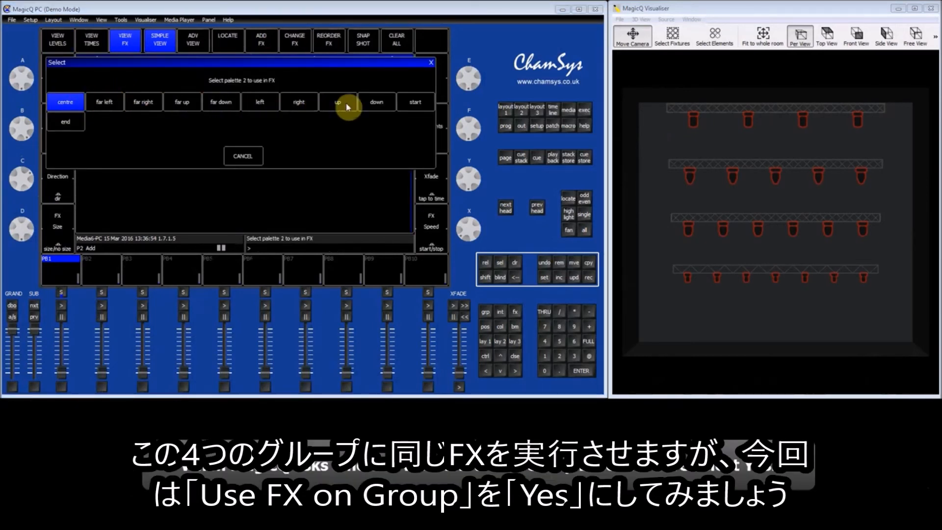
pyautogui.click(377, 104)
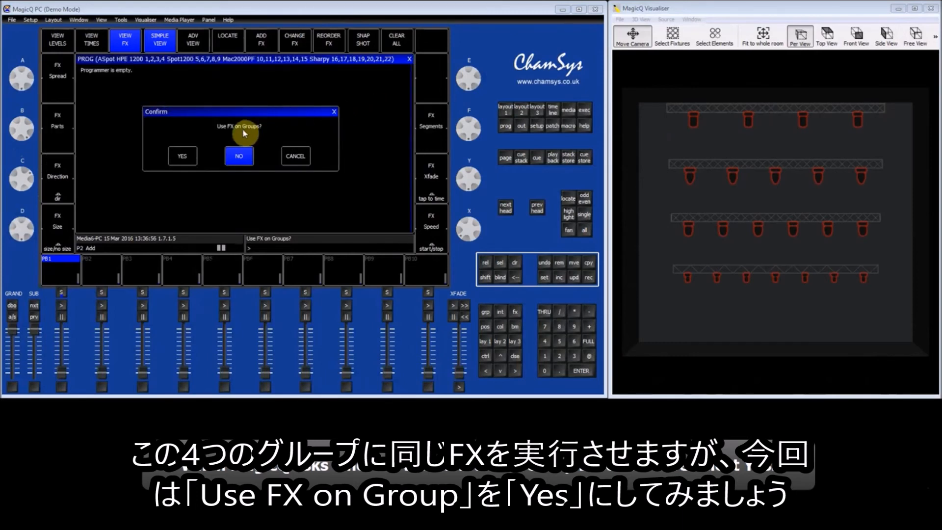
pyautogui.click(184, 156)
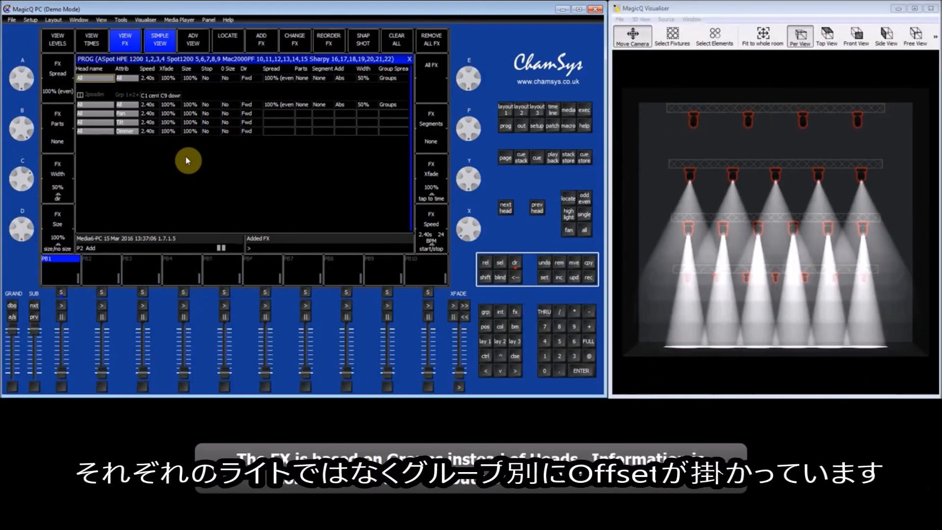
# Step: Try the All chans group spread on the 2posdim FX, and switch the group spread to Within group
pyautogui.click(646, 254)
pyautogui.moveTo(646, 253); pyautogui.dragTo(778, 251)
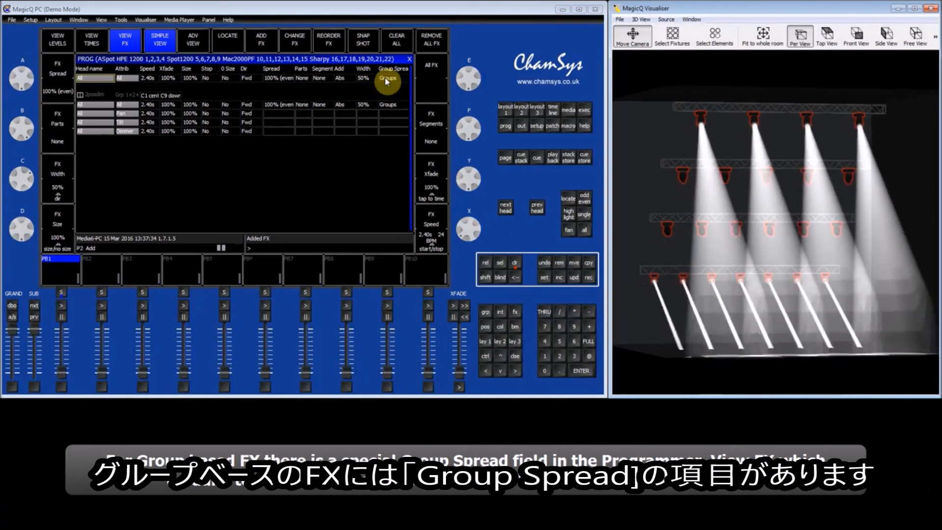
pyautogui.click(391, 82)
pyautogui.click(390, 81)
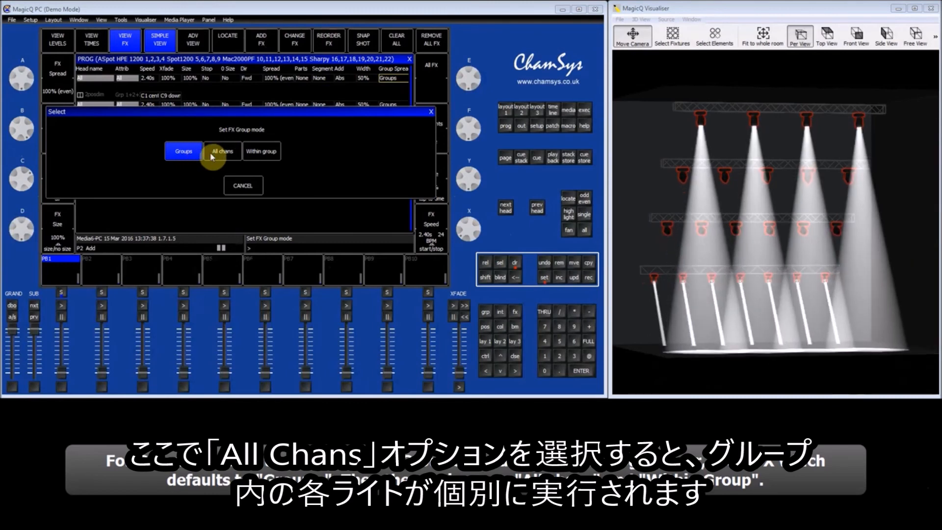
pyautogui.click(225, 152)
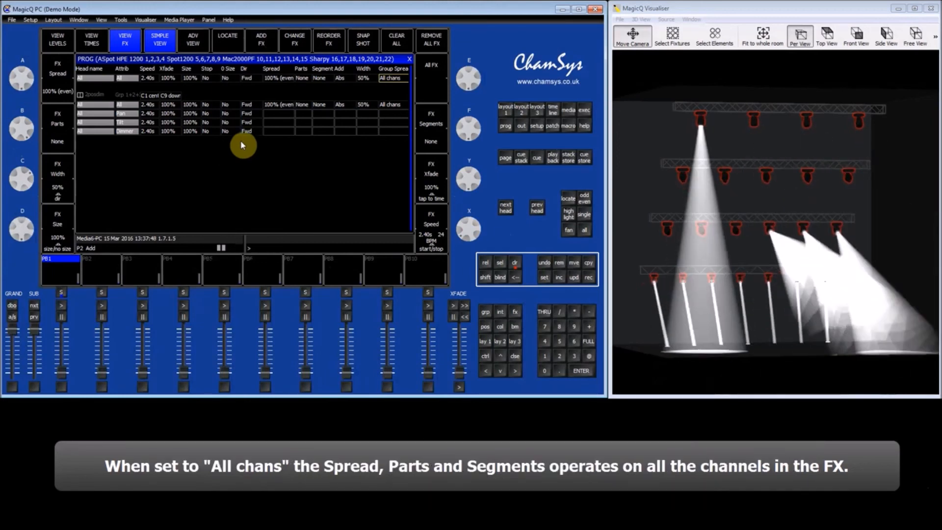
pyautogui.click(391, 81)
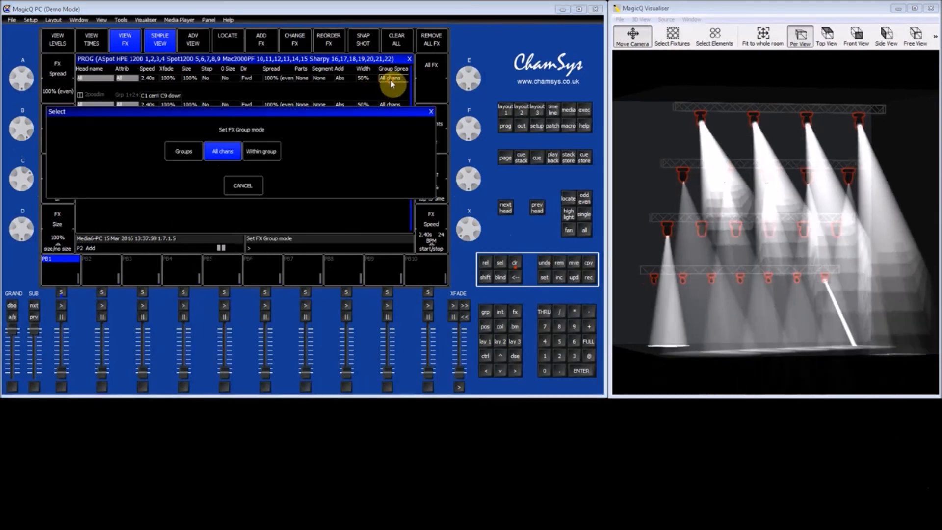
pyautogui.click(270, 153)
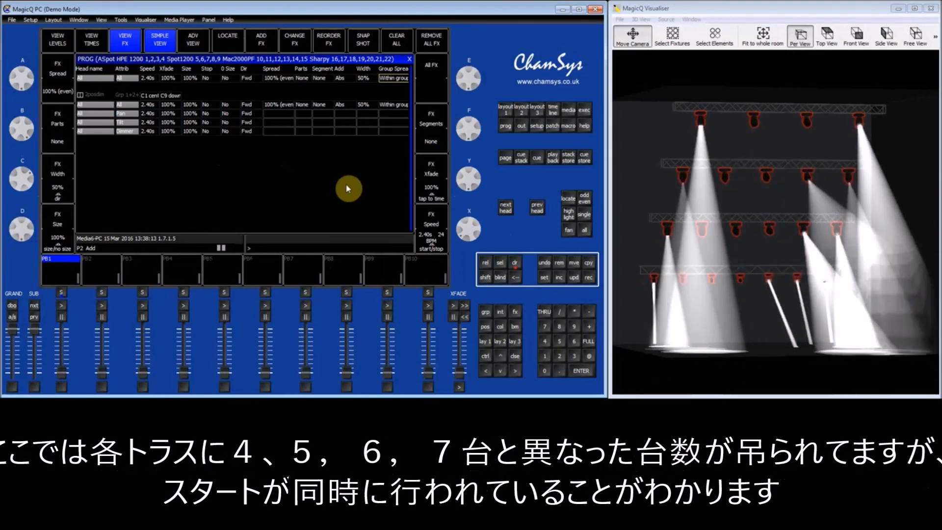
# Step: Clear the programmer, select only the Mac2000PF group and locate its heads
pyautogui.click(513, 264)
pyautogui.click(505, 110)
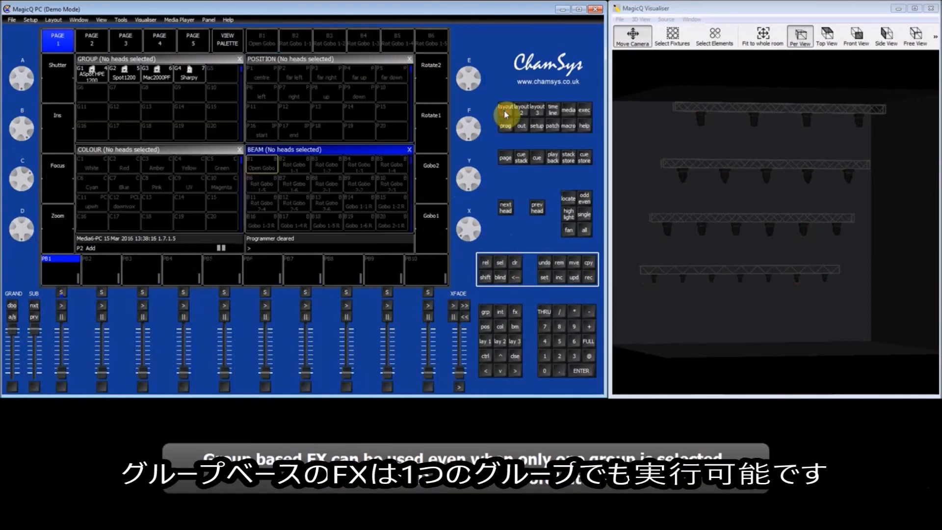
pyautogui.click(165, 79)
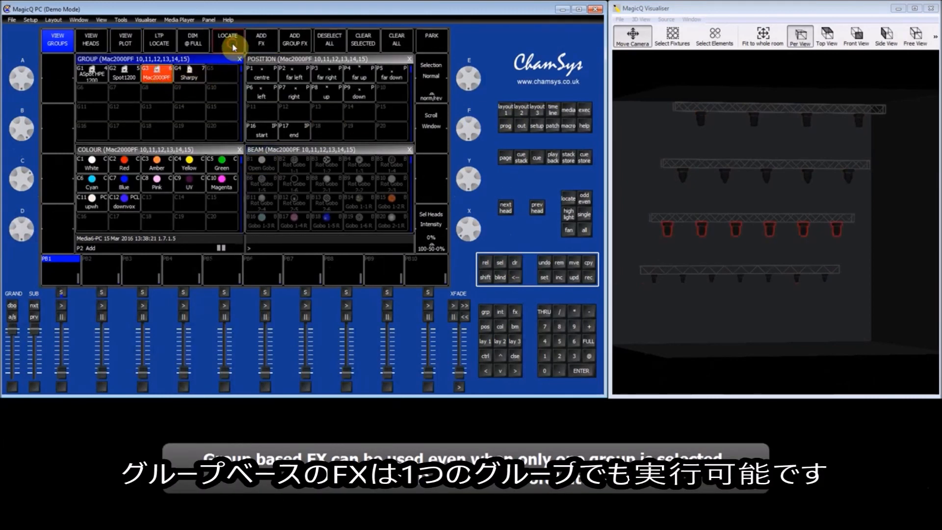
pyautogui.click(229, 41)
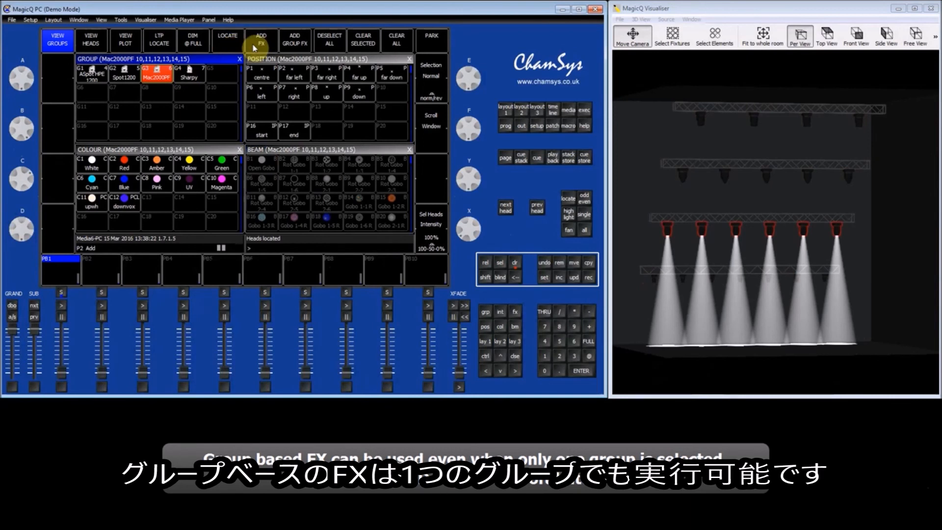
# Step: Add a 2col colour FX as a group FX on the Mac2000PF group, using the Red and Blue palettes
pyautogui.click(308, 49)
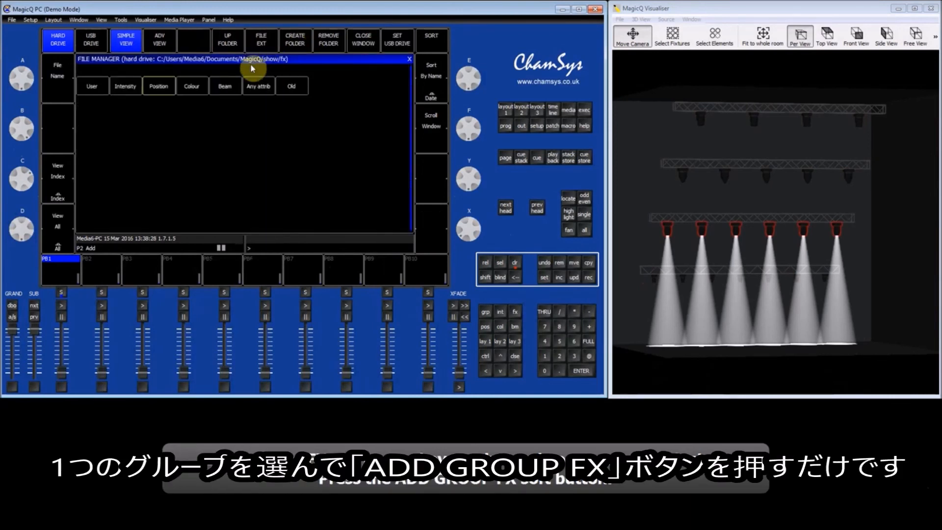
pyautogui.click(195, 87)
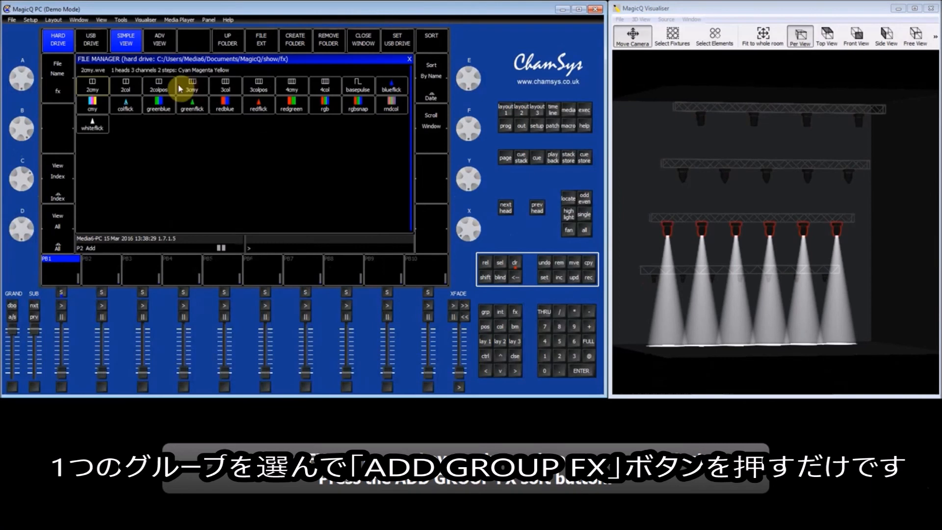
pyautogui.click(132, 93)
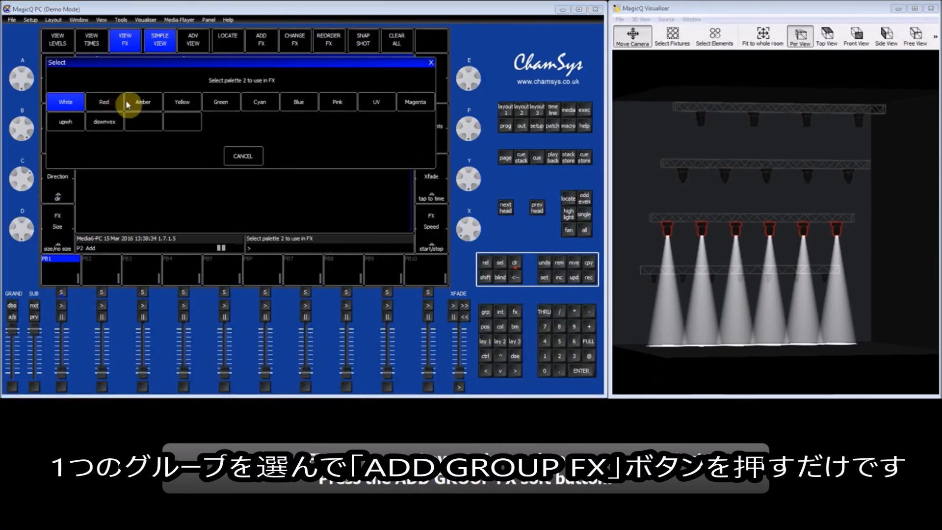
pyautogui.click(307, 101)
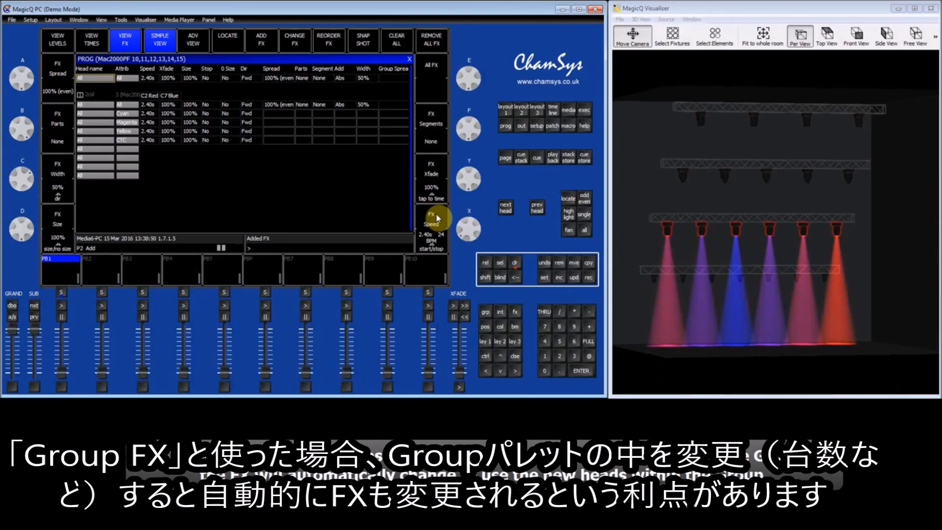
# Step: Return to the layout showing the group, position, colour and beam palettes
pyautogui.click(505, 109)
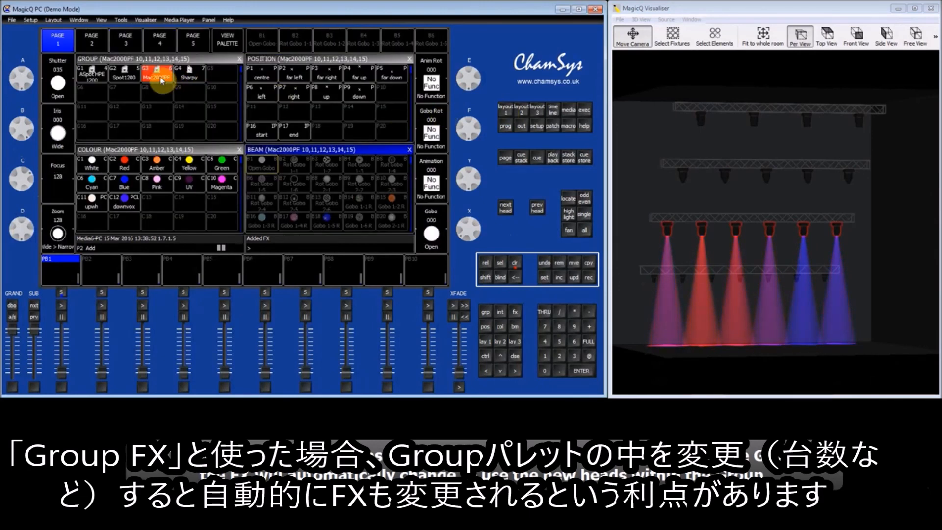